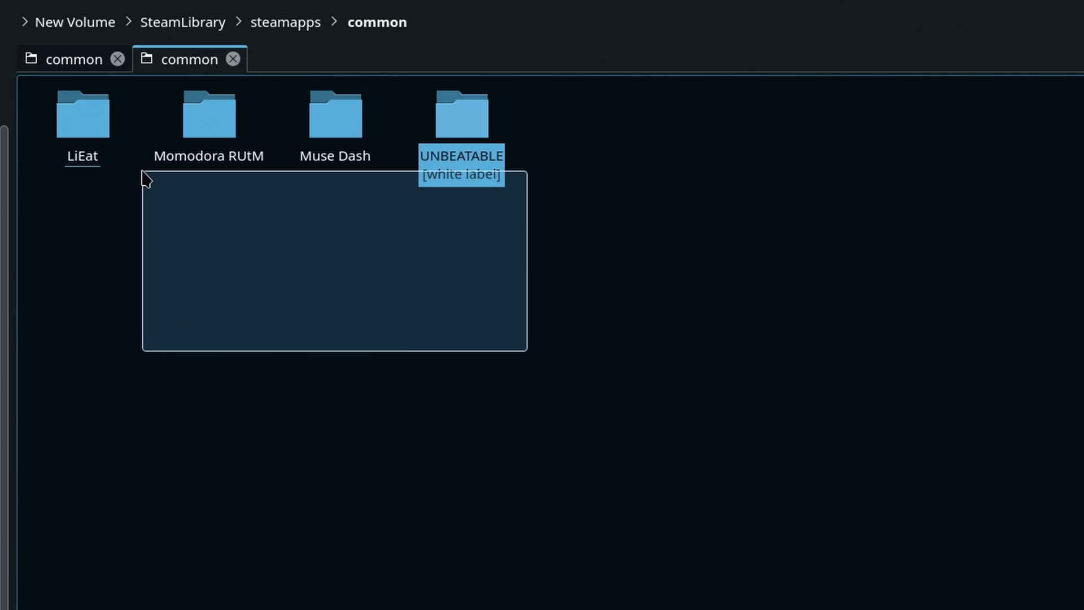
Step: Move the four game folders from New Volume's SteamLibrary common folder into the primary drive's steamapps/common folder
{"action": "left_click_drag", "start_coordinate": [83, 116], "coordinate": [608, 511]}
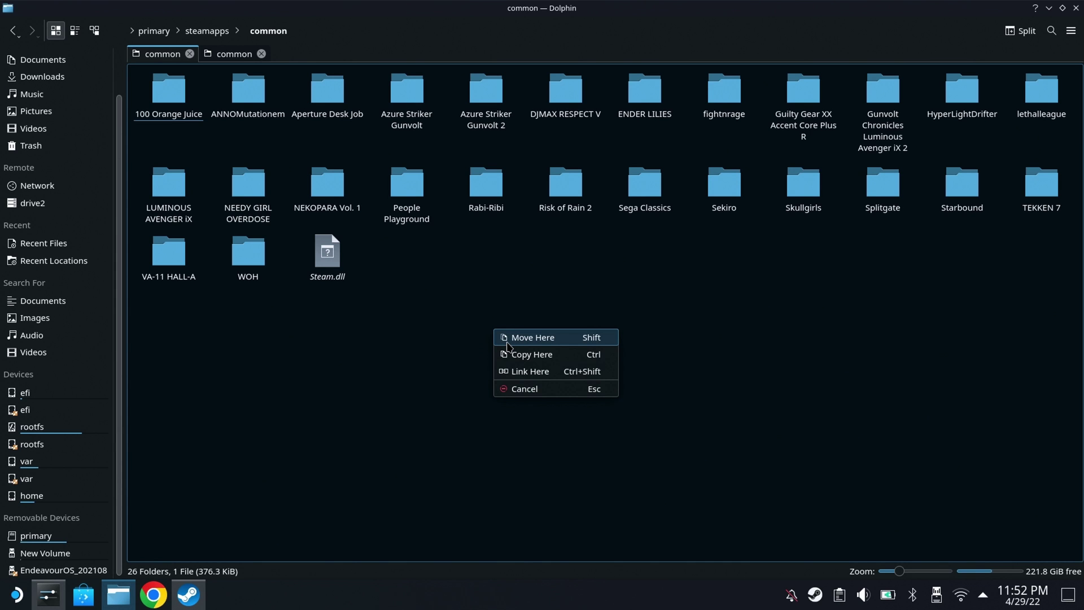
{"action": "left_click", "coordinate": [507, 341]}
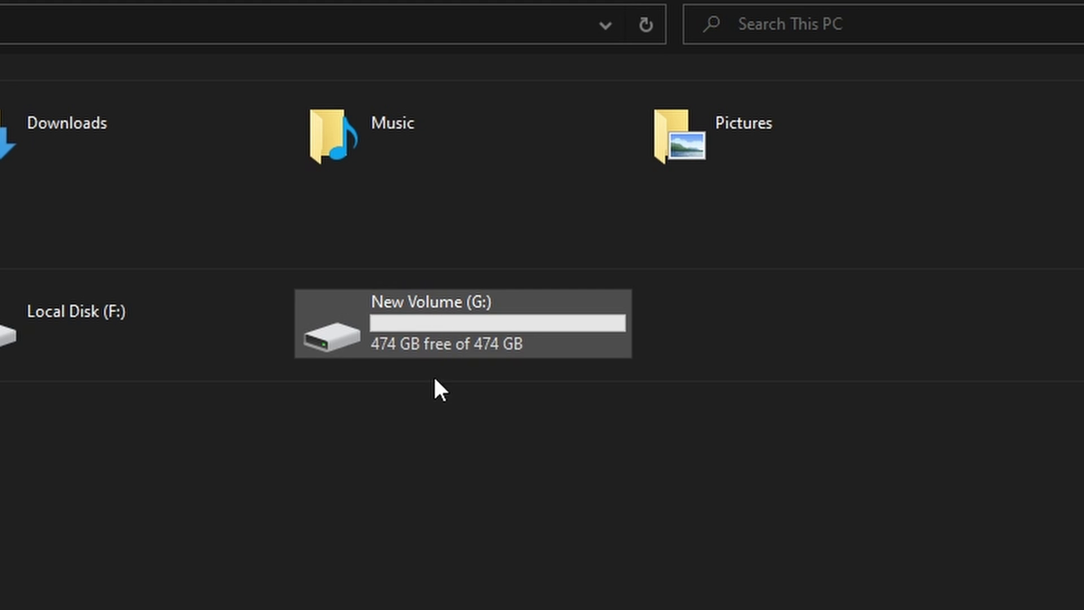
Step: Check the contents of the New Volume (G:) drive and return to the drive overview
{"action": "double_click", "coordinate": [439, 343]}
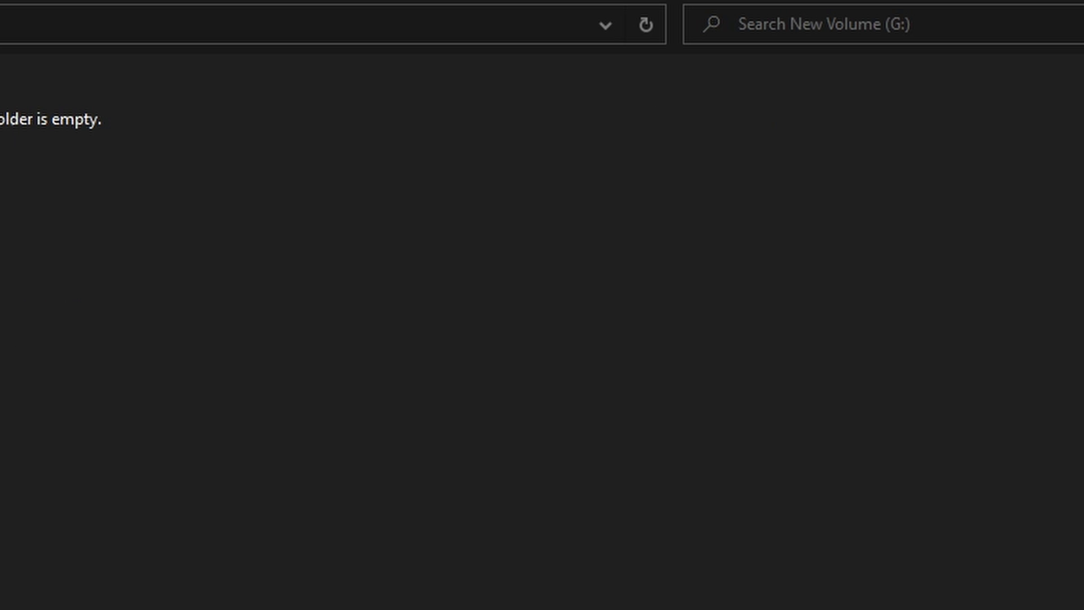
{"action": "key", "text": "alt+Left"}
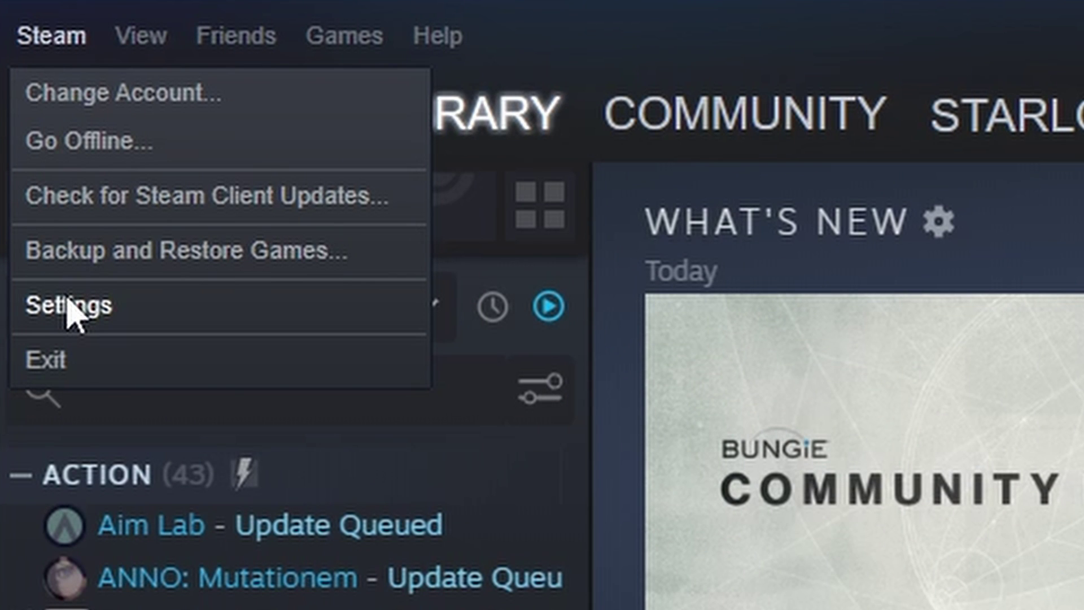
Step: Open the Storage Manager for the Steam library folders from Steam's download settings and place it beside the settings window
{"action": "left_click", "coordinate": [68, 305]}
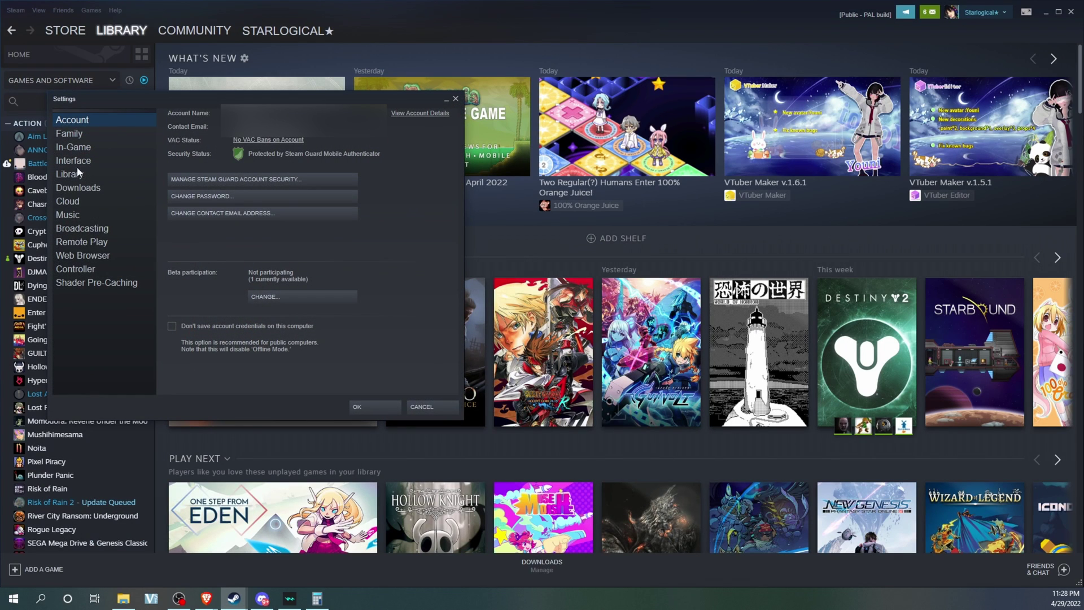
{"action": "left_click", "coordinate": [82, 190]}
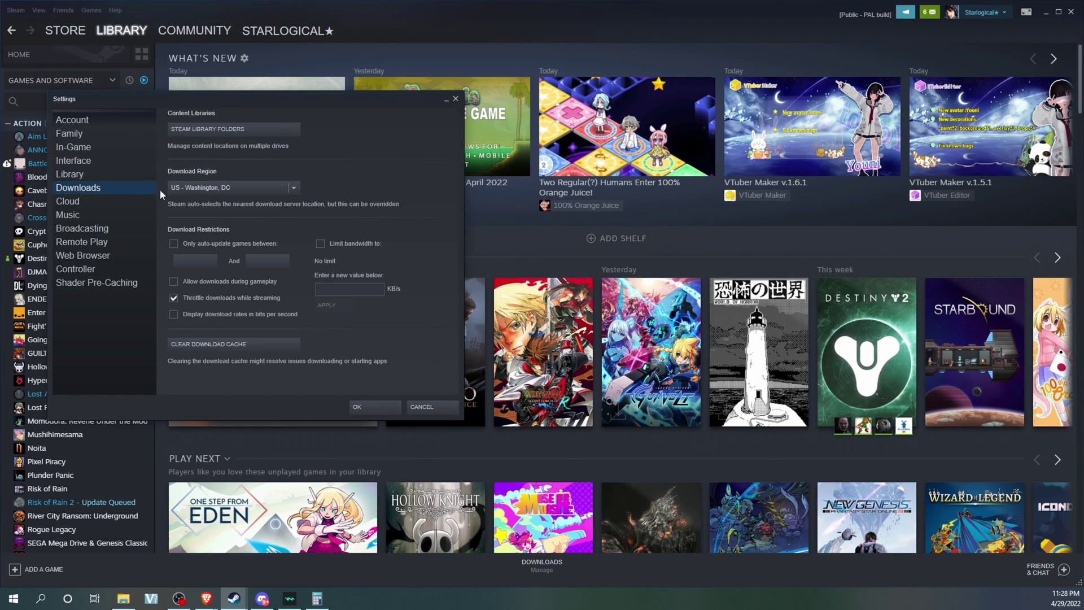
{"action": "left_click", "coordinate": [216, 129]}
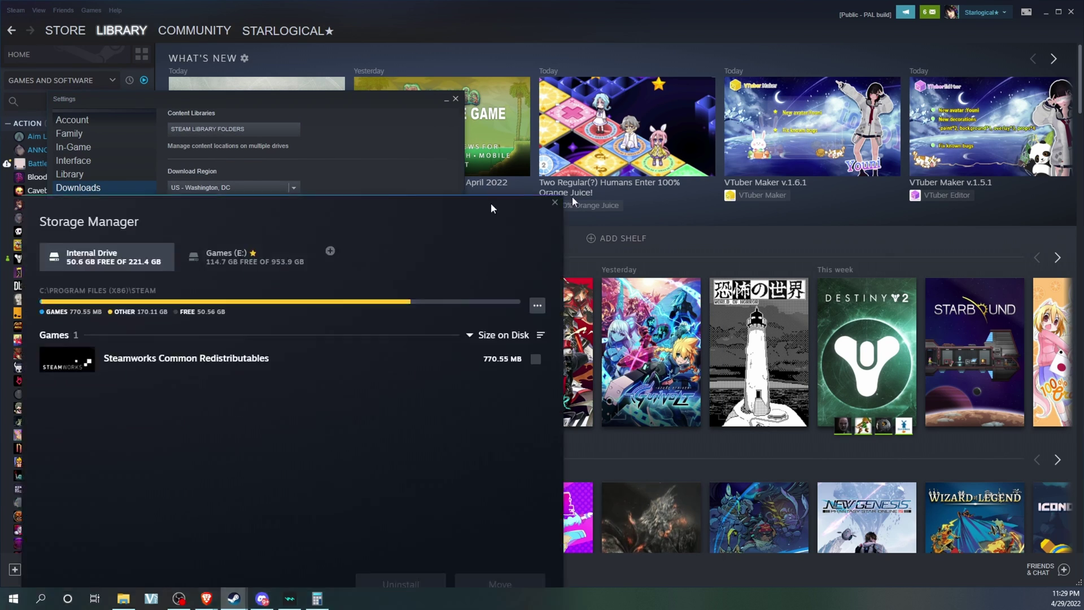
{"action": "left_click_drag", "start_coordinate": [492, 209], "coordinate": [948, 87]}
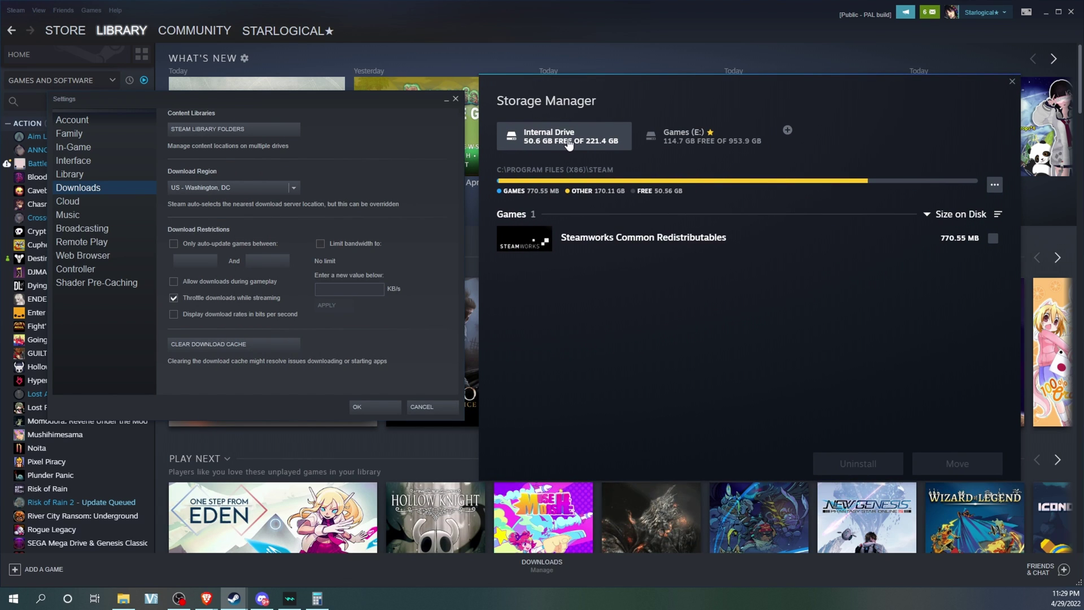
Step: Add New Volume (G:) as a new Steam library folder and close the settings
{"action": "left_click", "coordinate": [788, 131]}
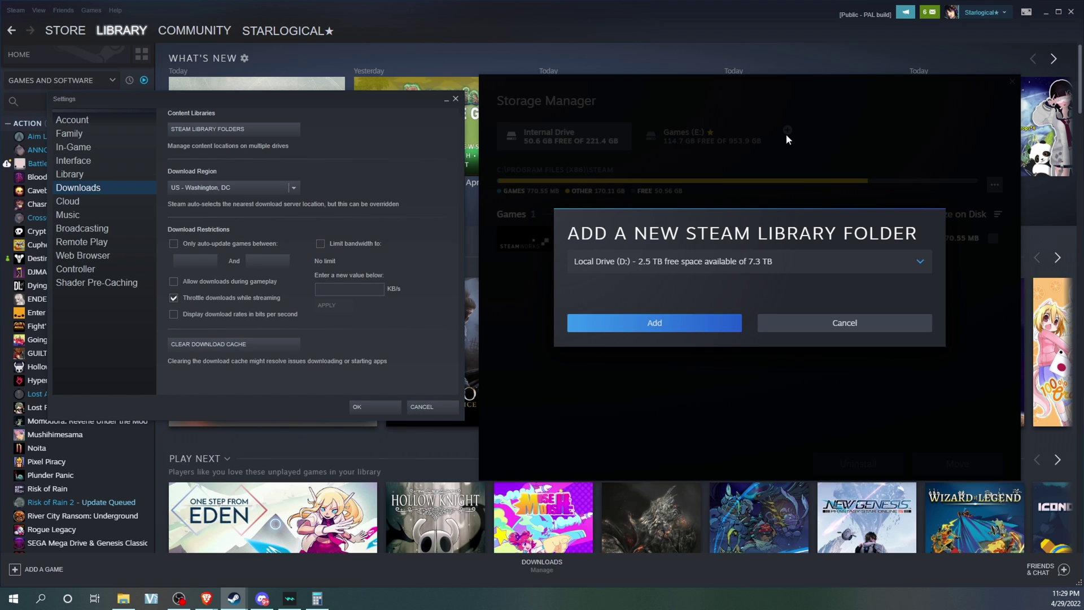
{"action": "left_click", "coordinate": [674, 264]}
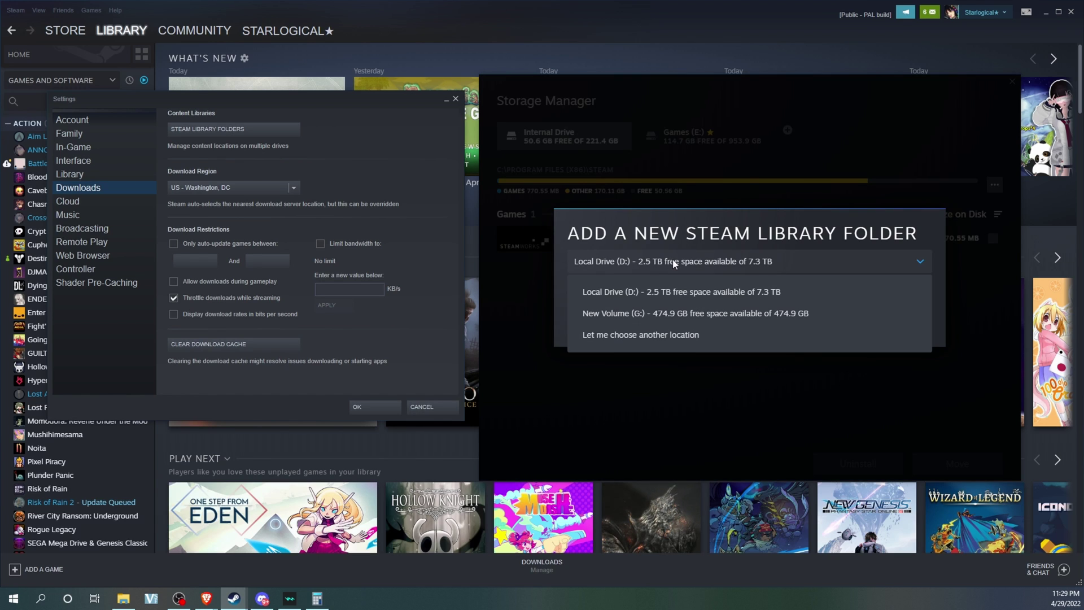
{"action": "left_click", "coordinate": [678, 317]}
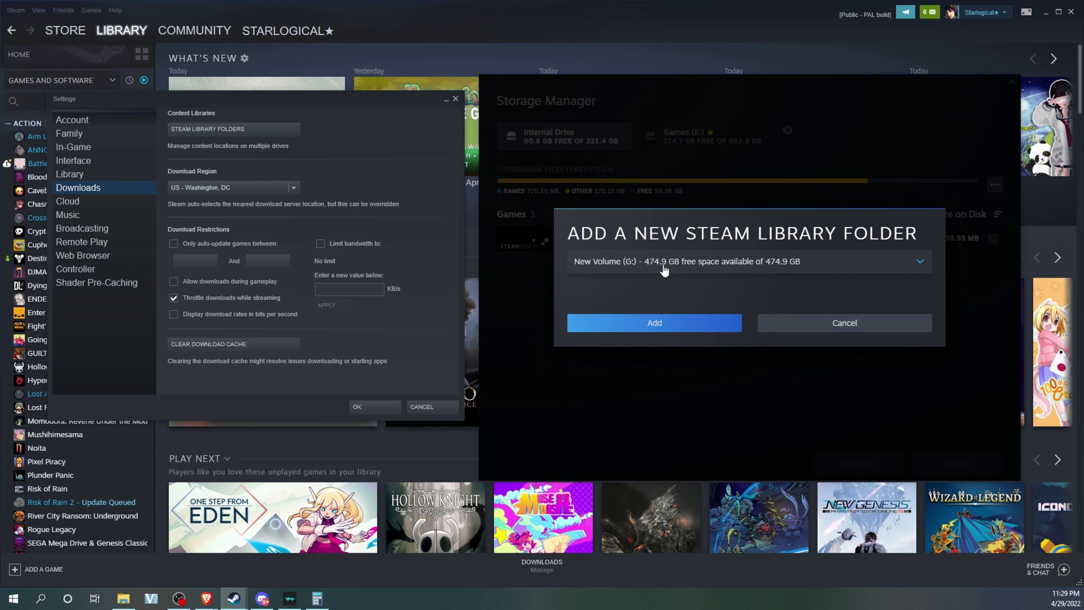
{"action": "left_click", "coordinate": [654, 325]}
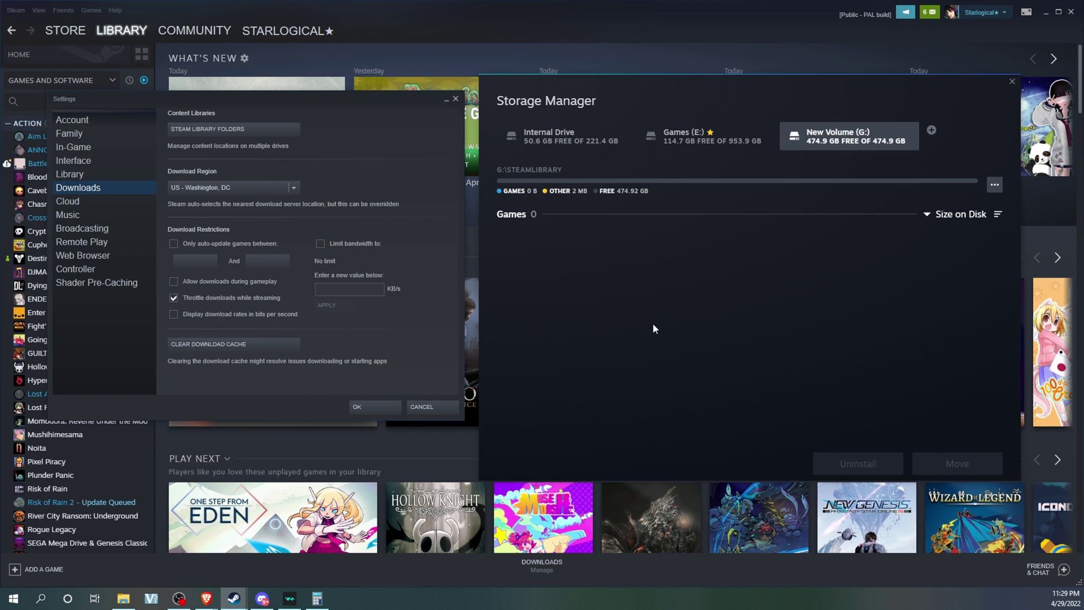
{"action": "left_click", "coordinate": [456, 102]}
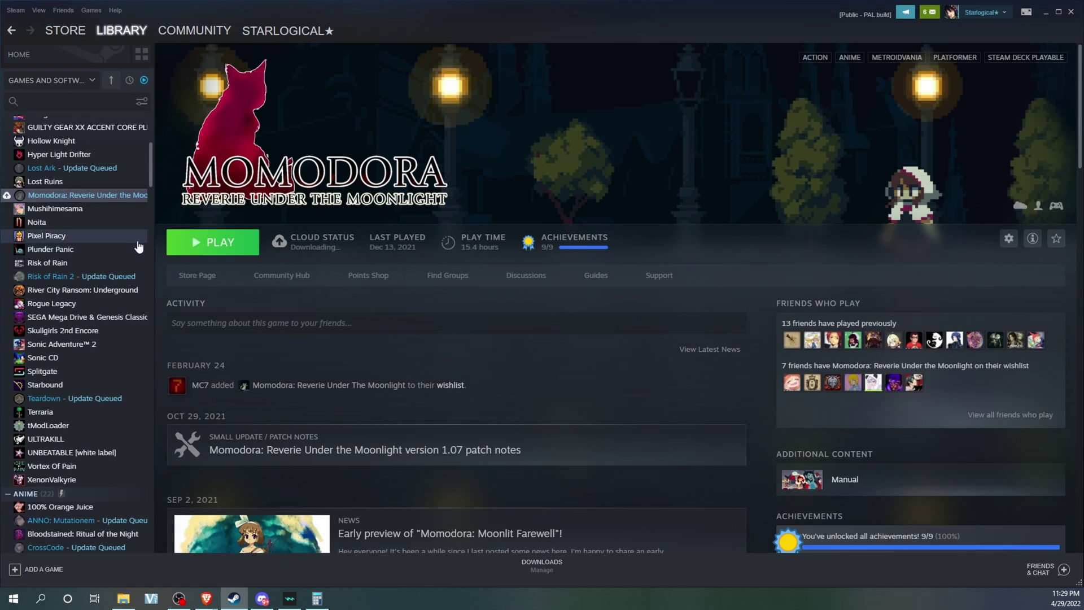
Step: Move the install folder of Momodora: Reverie Under the Moonlight to New Volume (G:) and close its properties
{"action": "right_click", "coordinate": [109, 197]}
{"action": "left_click", "coordinate": [145, 280]}
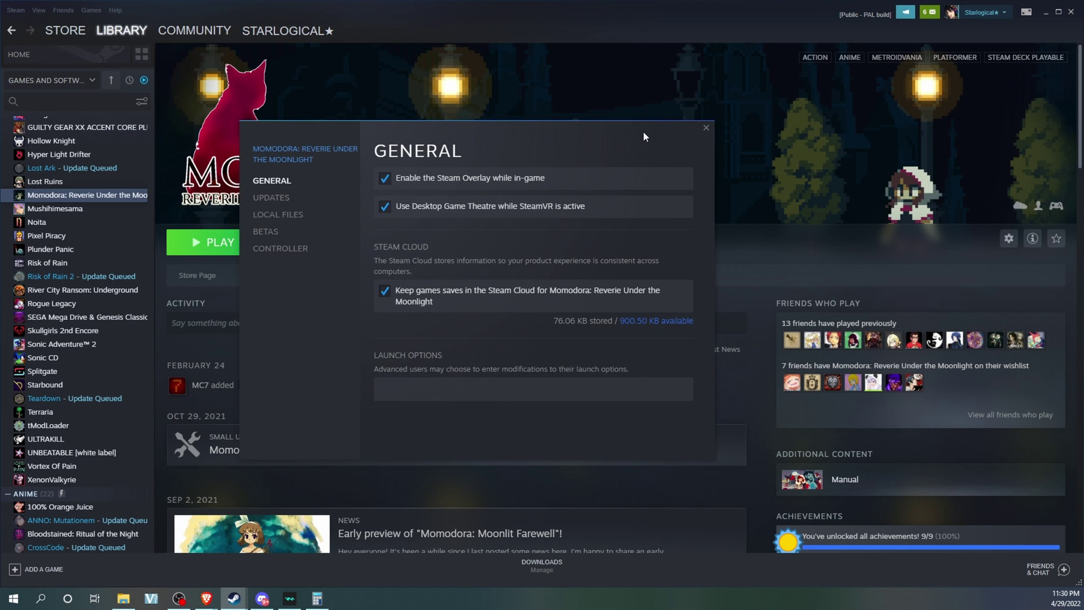
{"action": "left_click_drag", "start_coordinate": [631, 158], "coordinate": [882, 122]}
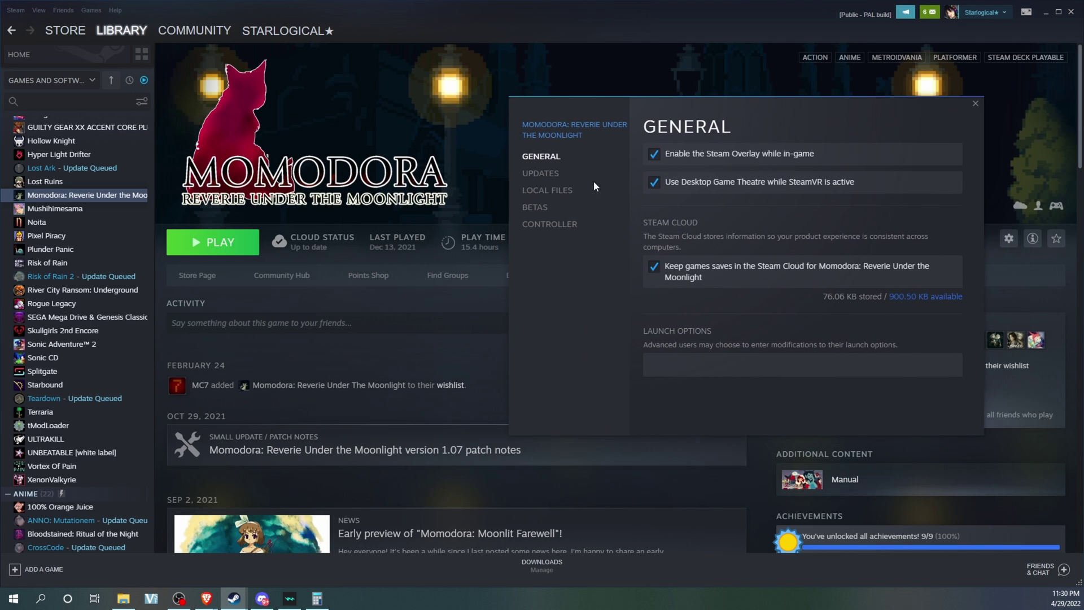
{"action": "left_click", "coordinate": [555, 192]}
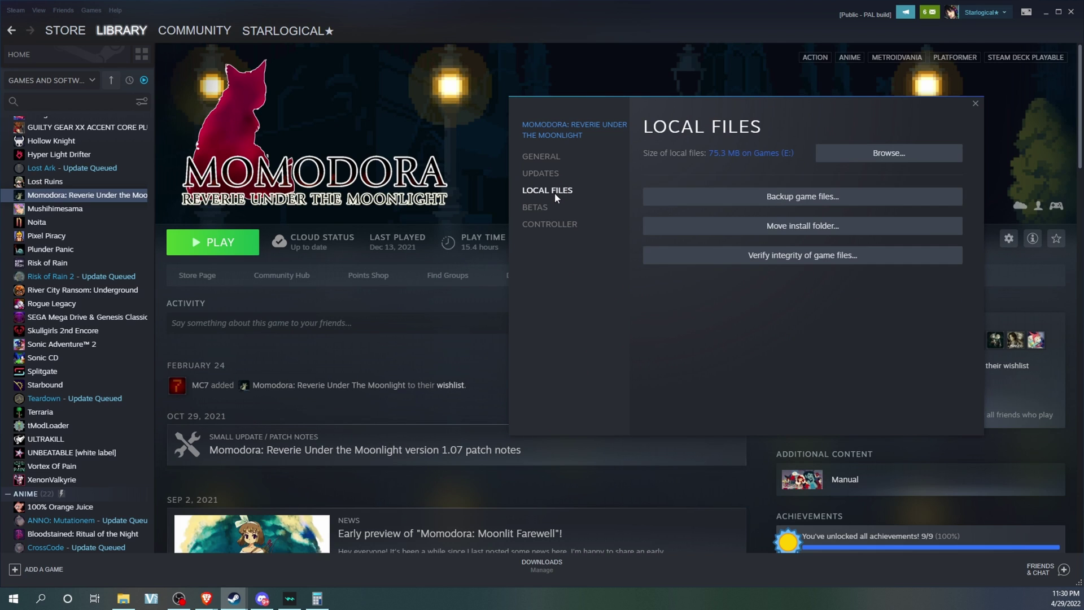
{"action": "left_click", "coordinate": [841, 229]}
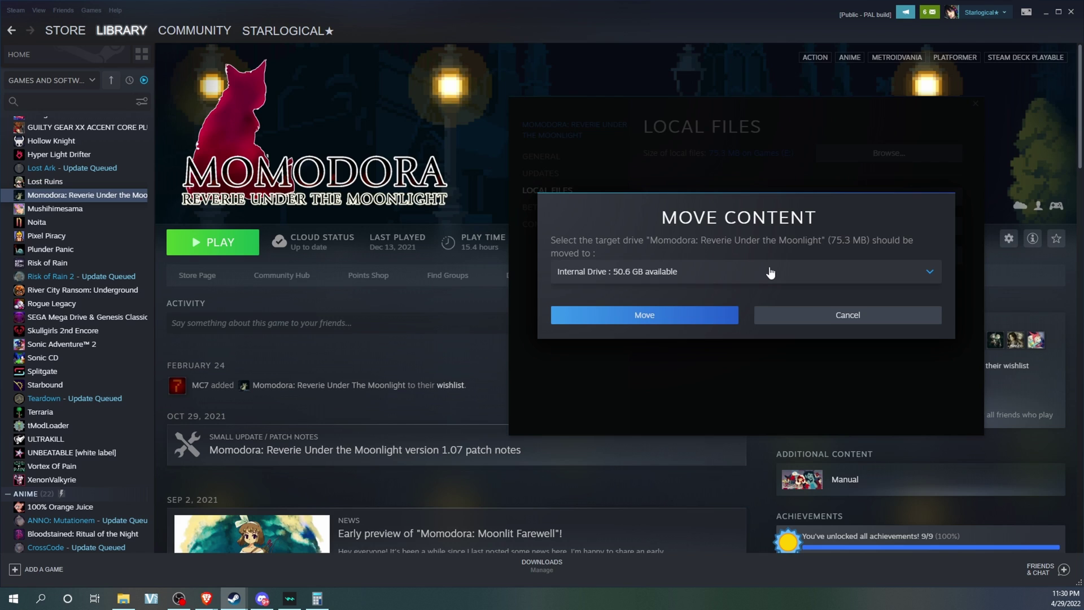
{"action": "left_click", "coordinate": [770, 273]}
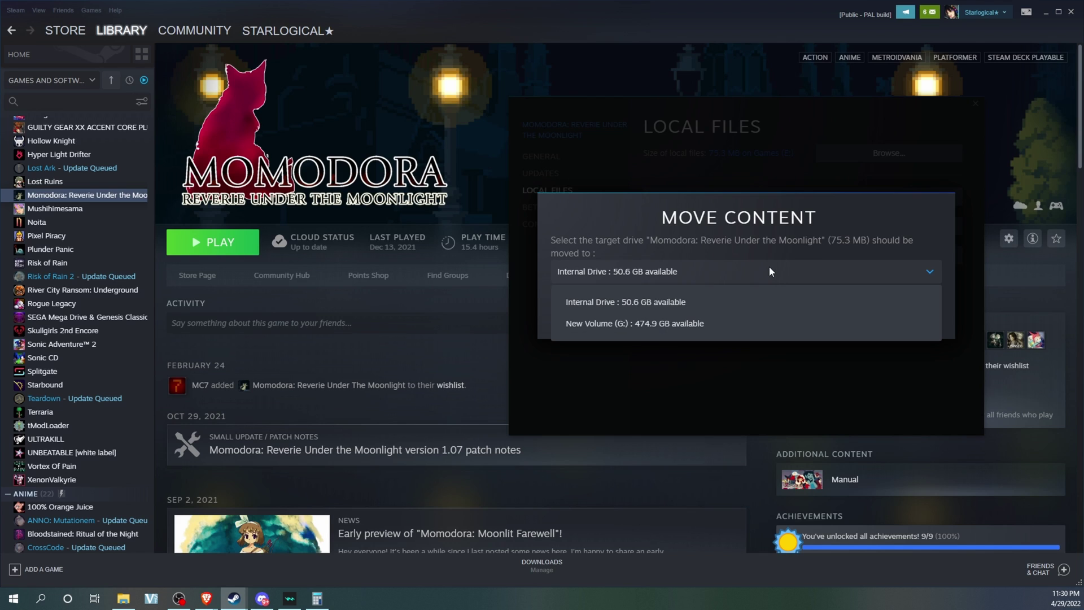
{"action": "left_click", "coordinate": [614, 327]}
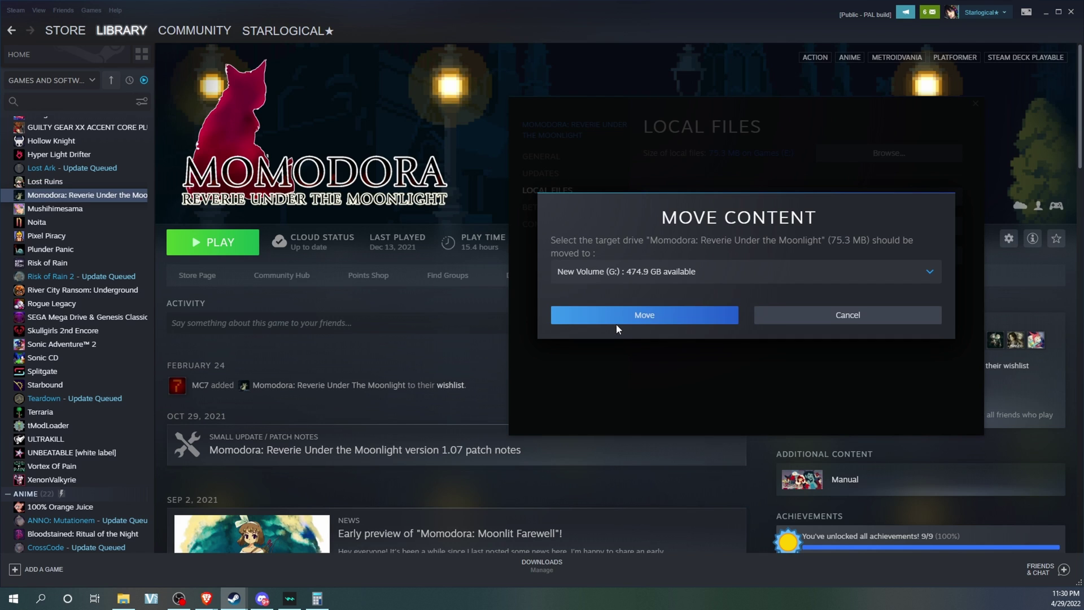
{"action": "left_click", "coordinate": [646, 317]}
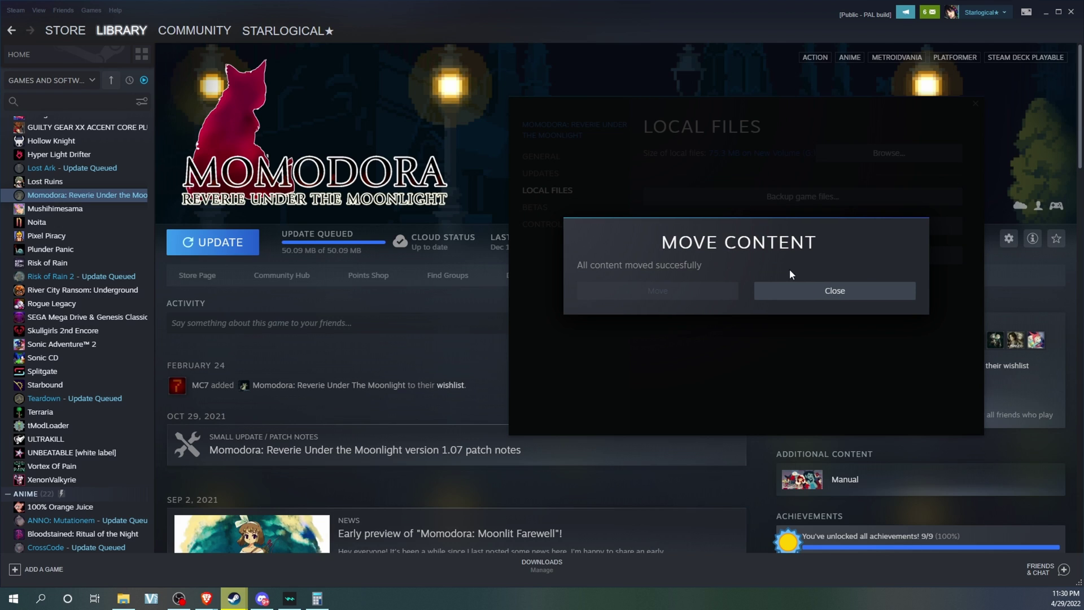
{"action": "left_click", "coordinate": [798, 295]}
{"action": "left_click", "coordinate": [975, 105]}
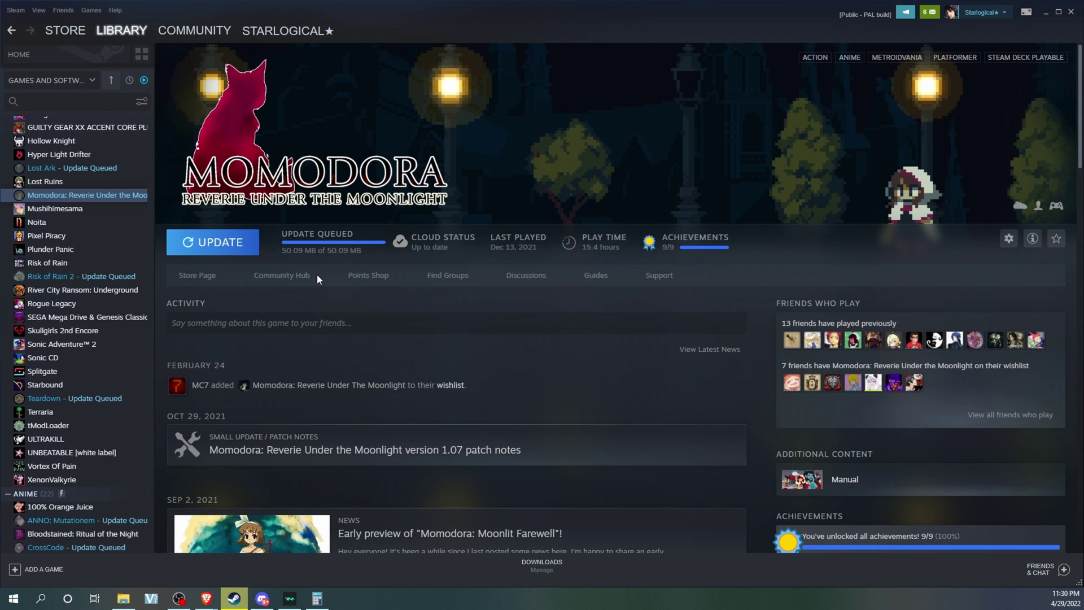
Step: Move the install folder of UNBEATABLE [white label] to New Volume (G:) through its local files properties
{"action": "scroll", "coordinate": [100, 323], "scroll_direction": "down", "scroll_amount": 4}
{"action": "left_click", "coordinate": [85, 159]}
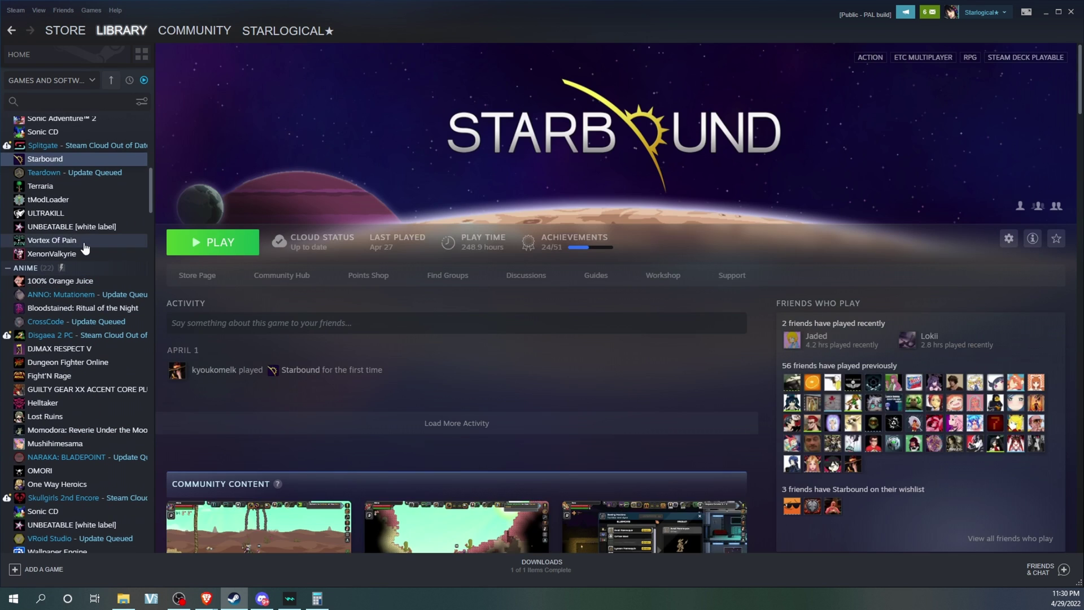
{"action": "left_click", "coordinate": [89, 227]}
{"action": "right_click", "coordinate": [90, 227]}
{"action": "left_click", "coordinate": [150, 313]}
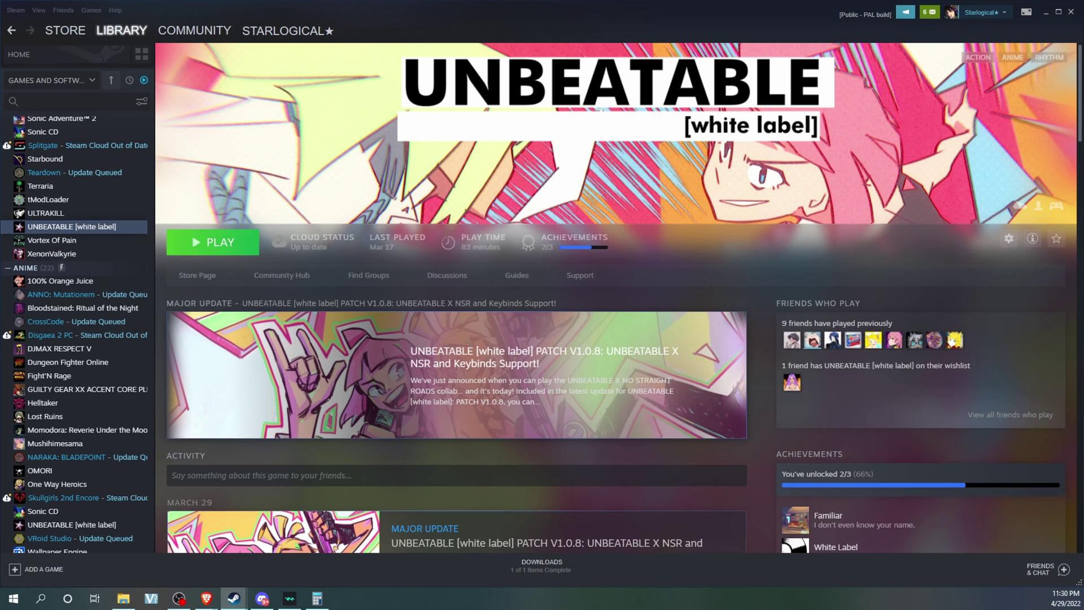
{"action": "left_click", "coordinate": [439, 188]}
{"action": "left_click", "coordinate": [692, 234]}
{"action": "left_click", "coordinate": [571, 318]}
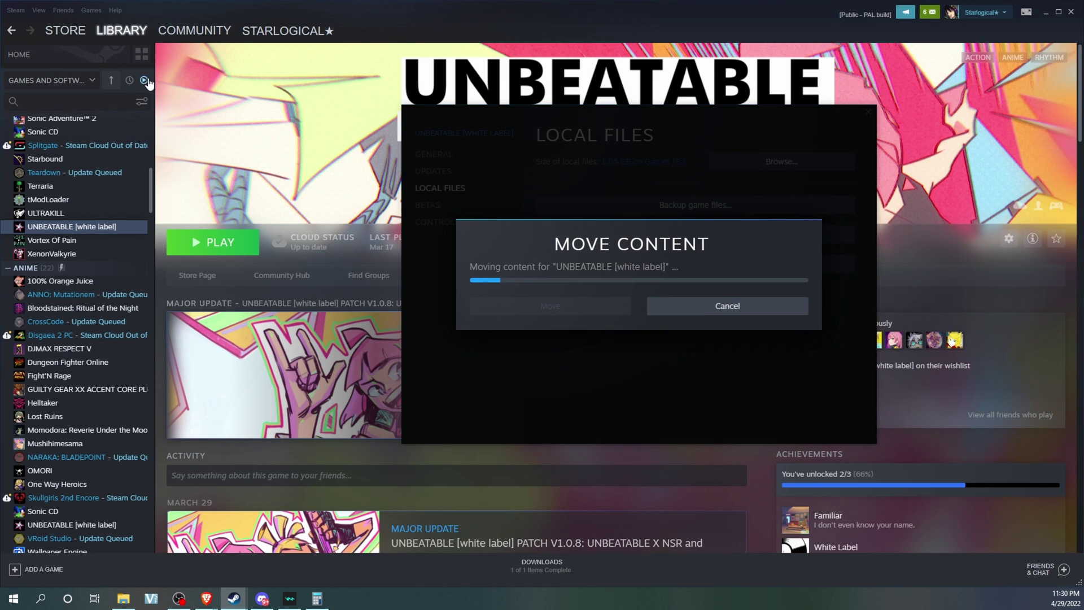
Step: Find LiEat in the full game list and install it under G:\SteamLibrary
{"action": "left_click", "coordinate": [85, 226]}
{"action": "scroll", "coordinate": [85, 282], "scroll_direction": "down", "scroll_amount": 10}
{"action": "mouse_move", "coordinate": [233, 598]}
{"action": "left_click", "coordinate": [309, 553]}
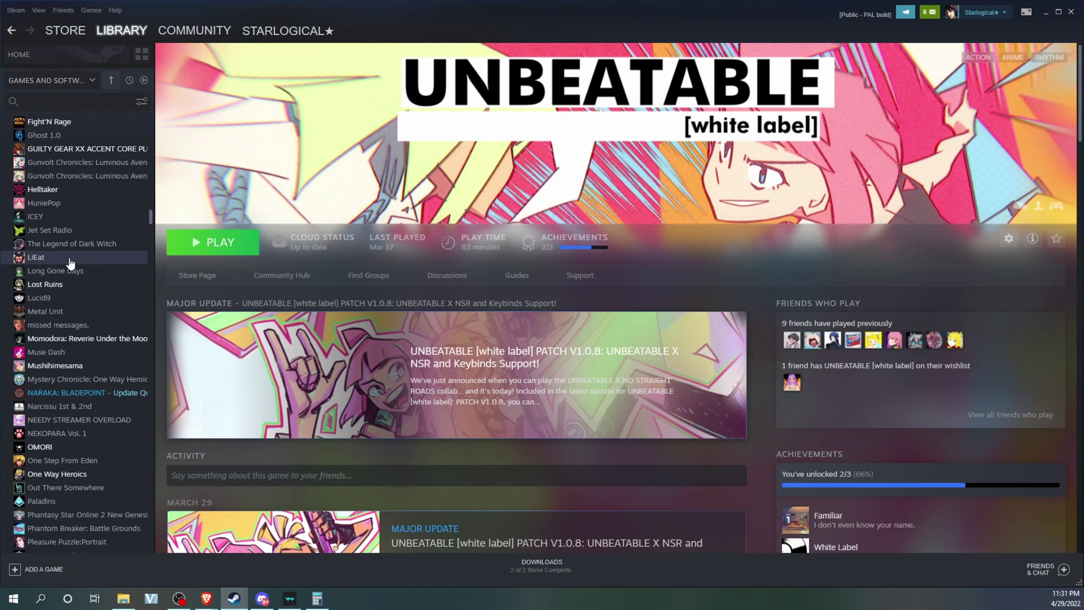
{"action": "left_click", "coordinate": [69, 259]}
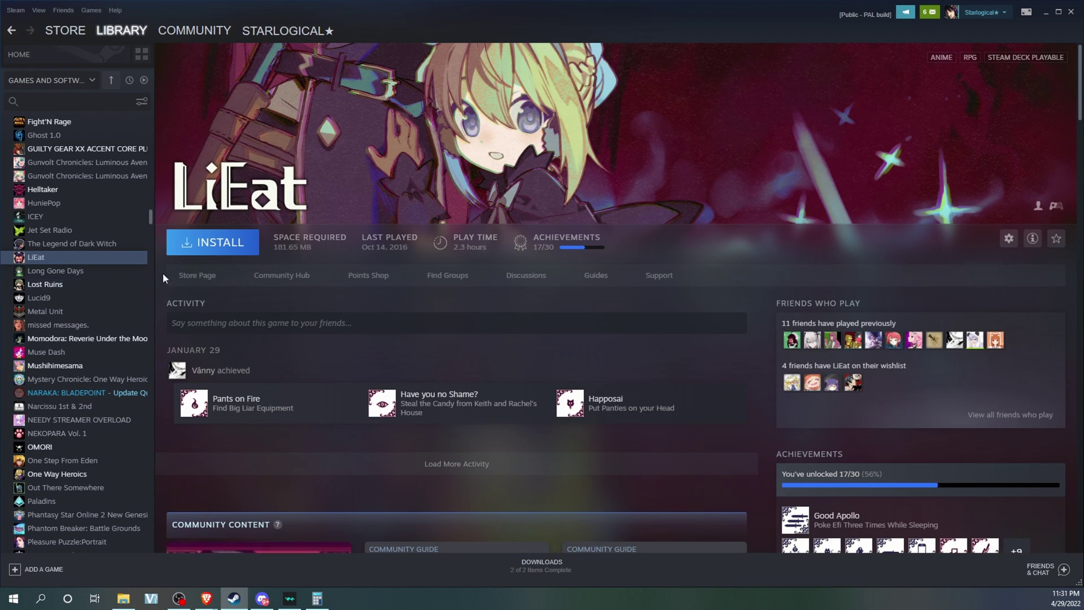
{"action": "left_click", "coordinate": [215, 247]}
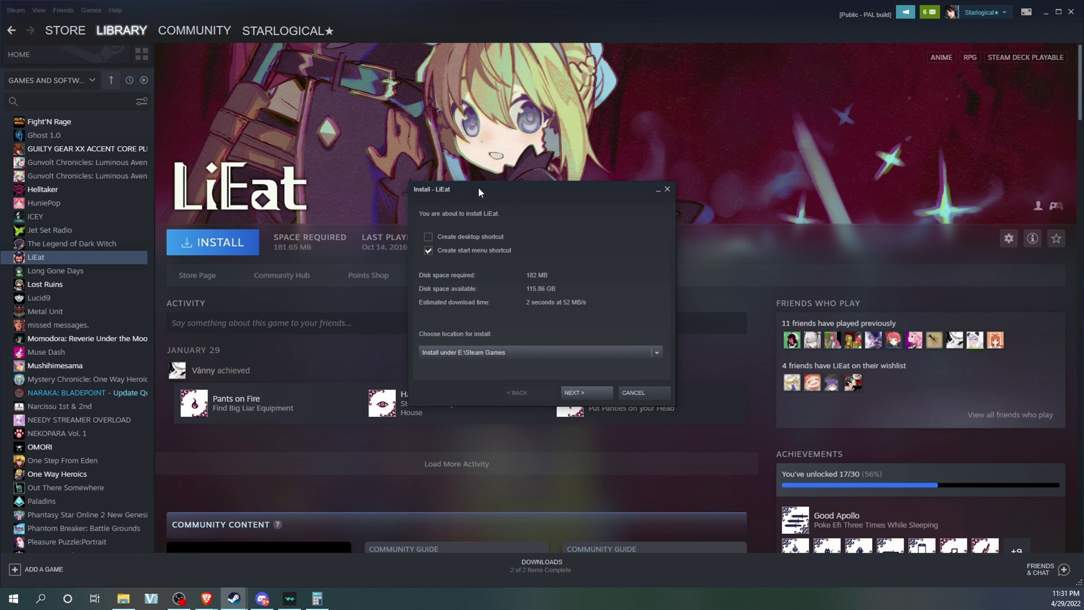
{"action": "left_click", "coordinate": [656, 353]}
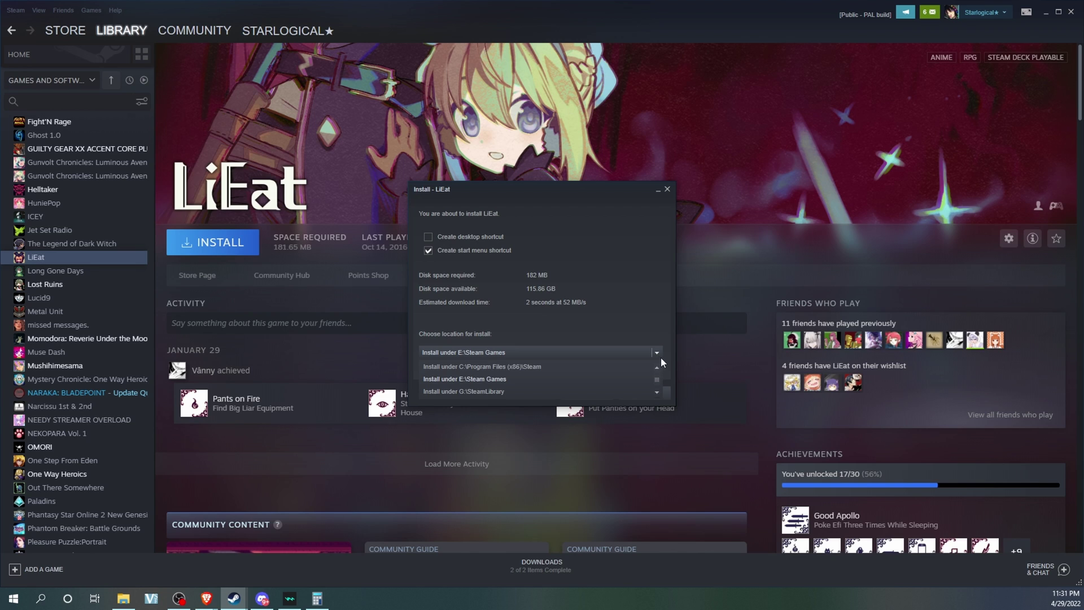
{"action": "left_click", "coordinate": [483, 392]}
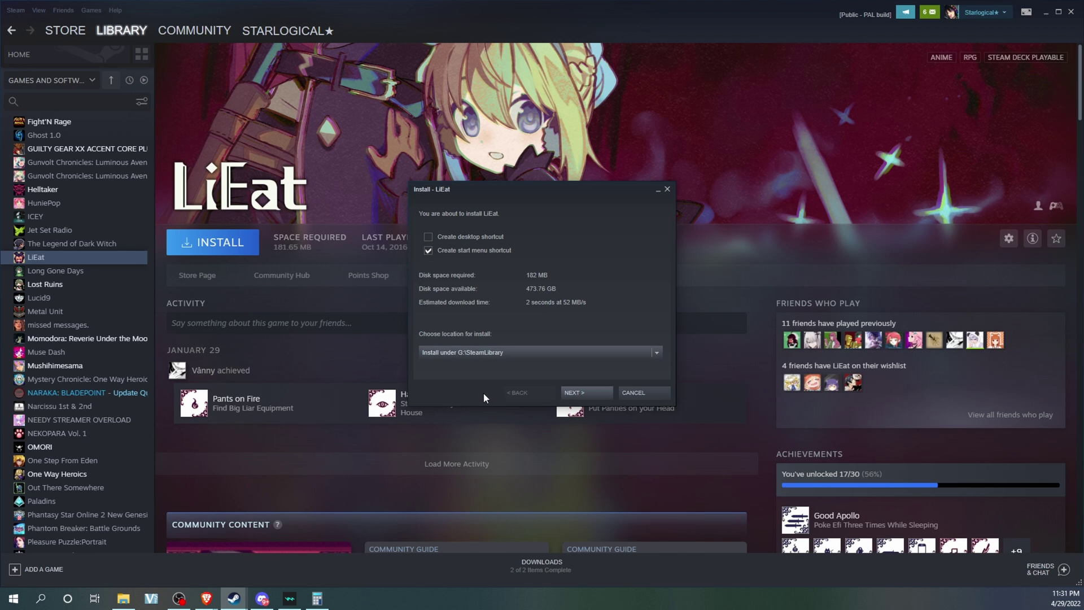
{"action": "left_click", "coordinate": [580, 391]}
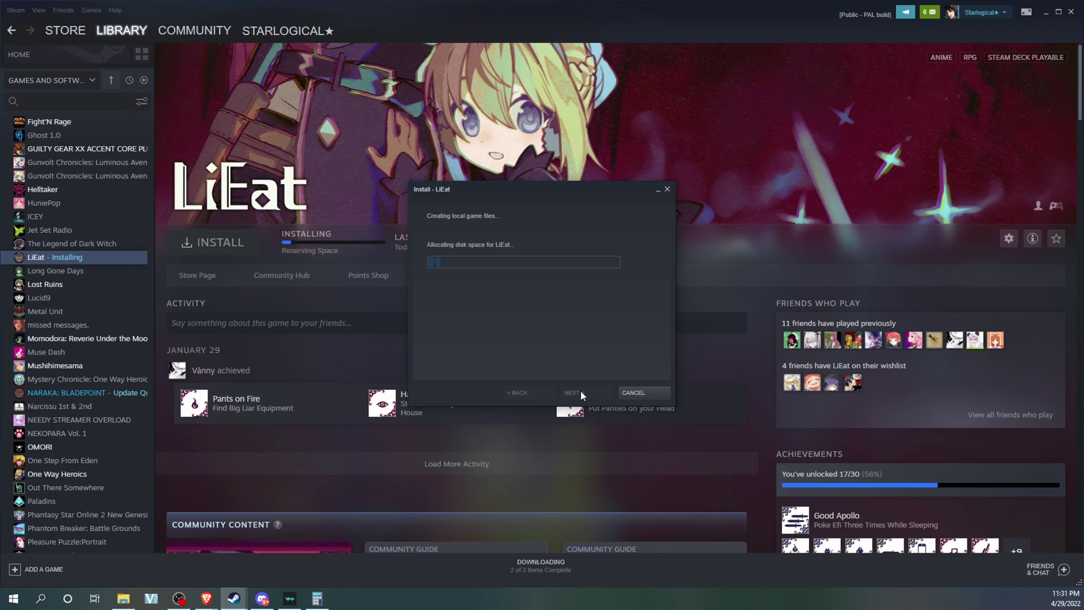
{"action": "left_click", "coordinate": [642, 390]}
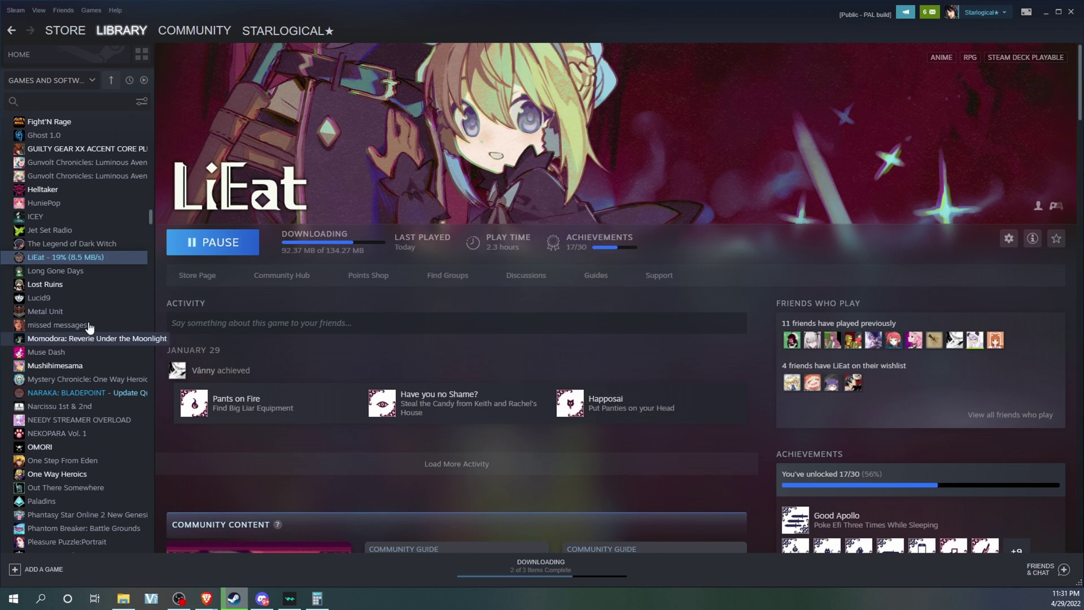
Step: Select Muse Dash in the game list and set its install location to G:\SteamLibrary
{"action": "scroll", "coordinate": [60, 239], "scroll_direction": "down", "scroll_amount": 2}
{"action": "left_click", "coordinate": [46, 296]}
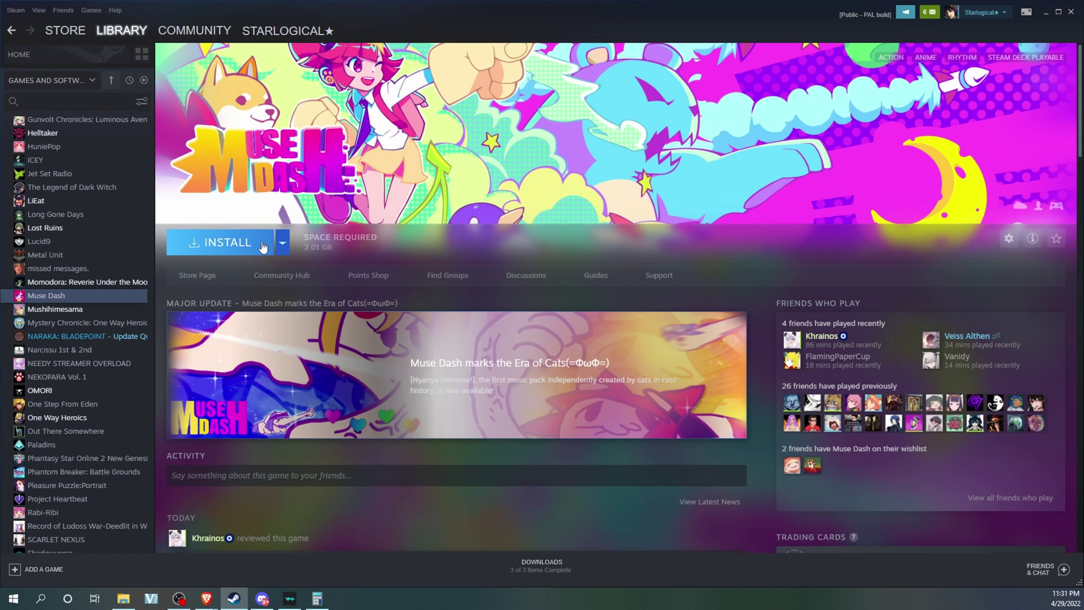
{"action": "left_click", "coordinate": [220, 241]}
{"action": "left_click", "coordinate": [563, 350]}
{"action": "left_click", "coordinate": [486, 391]}
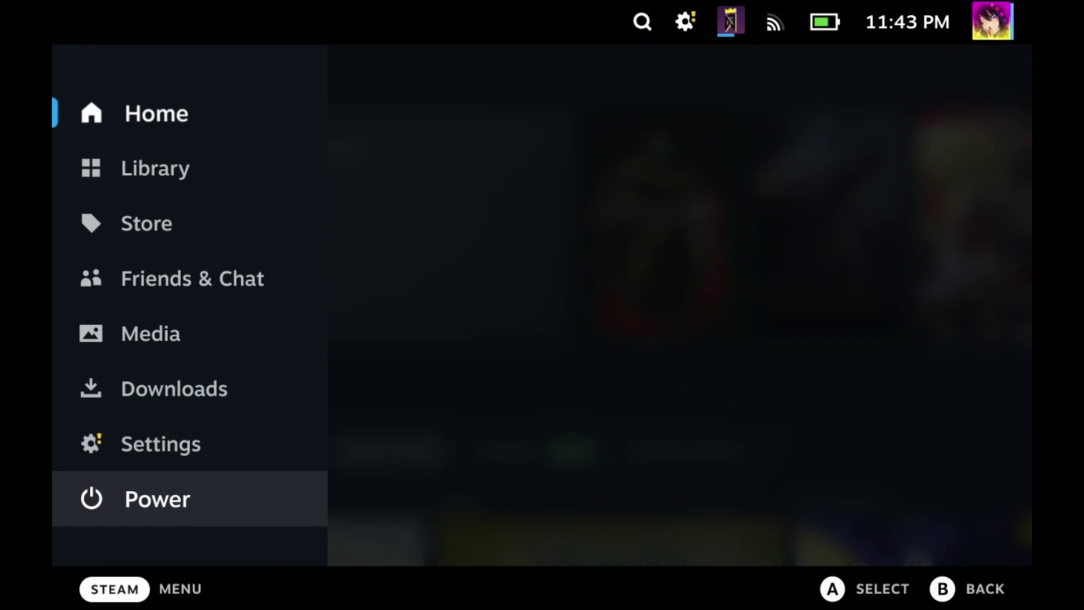
Step: Switch the Steam Deck to desktop mode from its power options
{"action": "key", "text": "Return"}
{"action": "key", "text": "Down"}
{"action": "key", "text": "Down"}
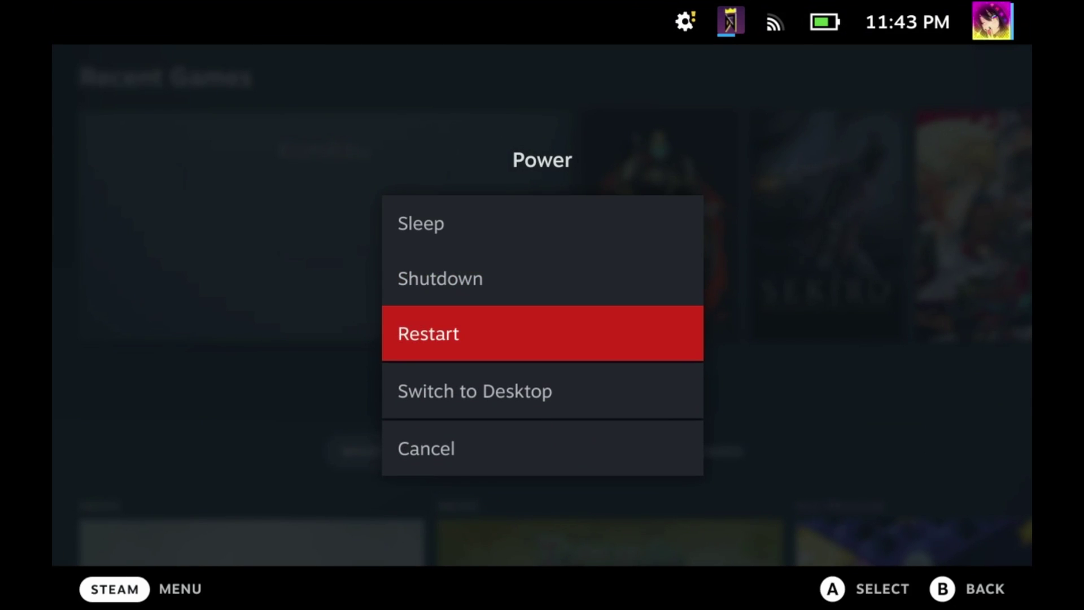
{"action": "key", "text": "Down"}
{"action": "key", "text": "Return"}
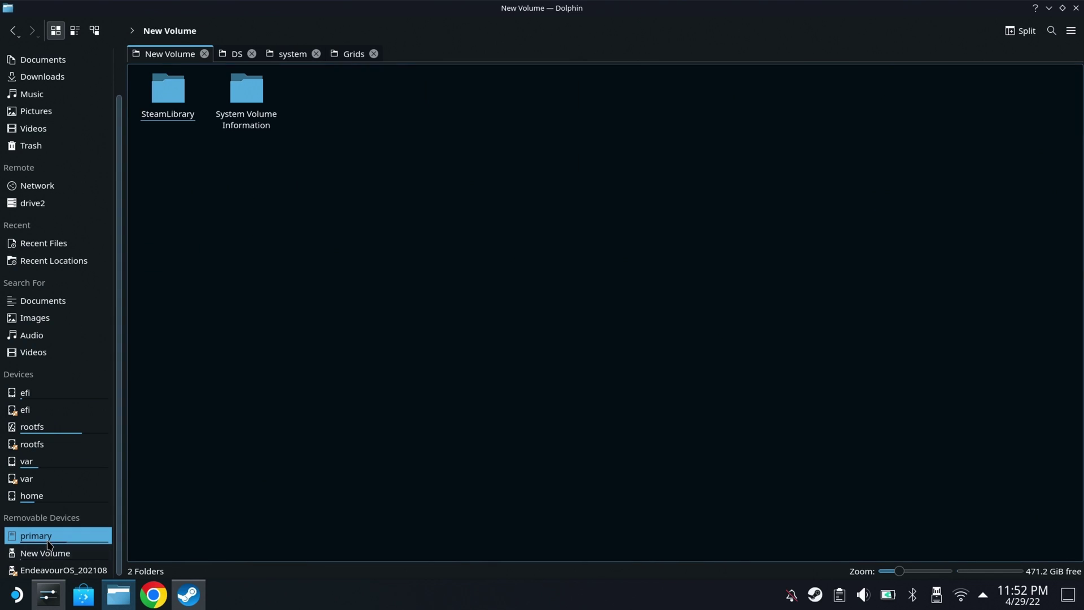
Step: Open the primary drive in the file manager and close the DS, system and Grids tabs
{"action": "left_click", "coordinate": [48, 540]}
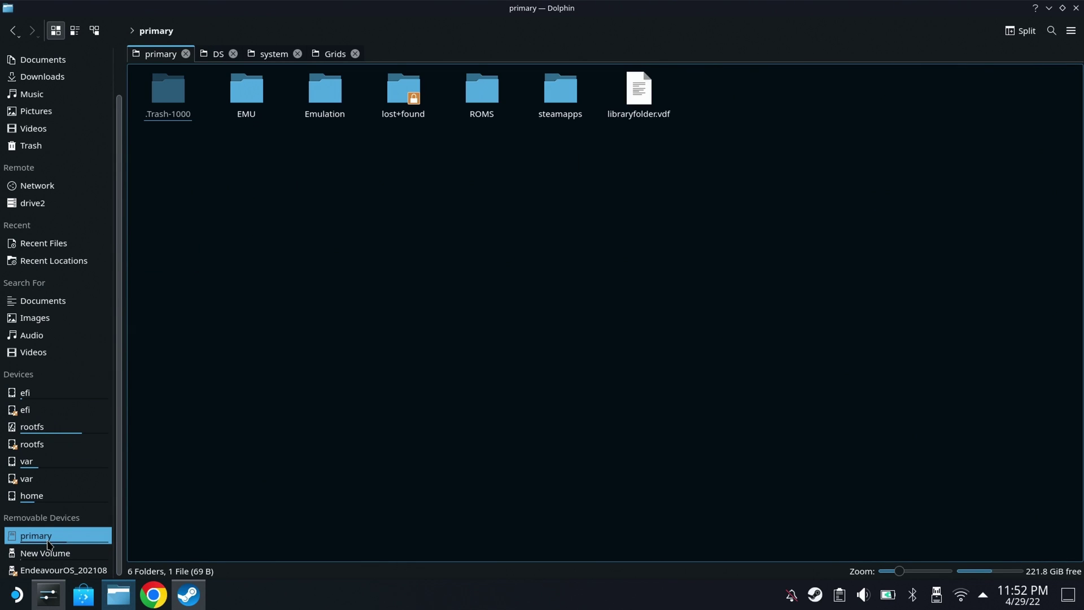
{"action": "left_click", "coordinate": [234, 54]}
{"action": "left_click", "coordinate": [238, 57]}
{"action": "left_click", "coordinate": [249, 54]}
{"action": "left_click", "coordinate": [244, 54]}
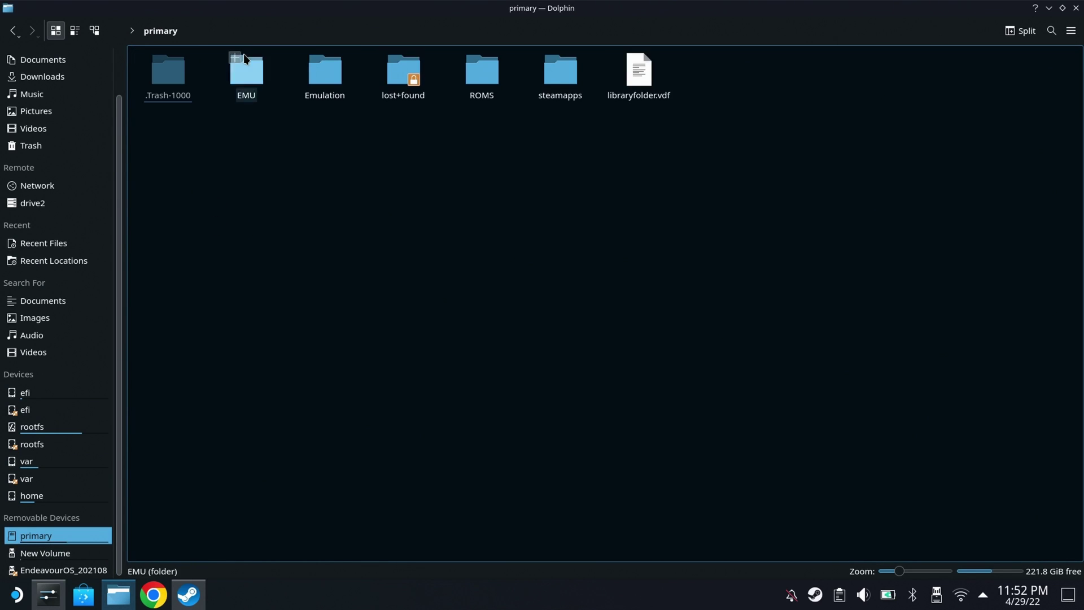
Step: Open New Volume in a second tab and browse to the steamapps/common folder on the primary drive
{"action": "left_click", "coordinate": [56, 536]}
{"action": "right_click", "coordinate": [56, 559]}
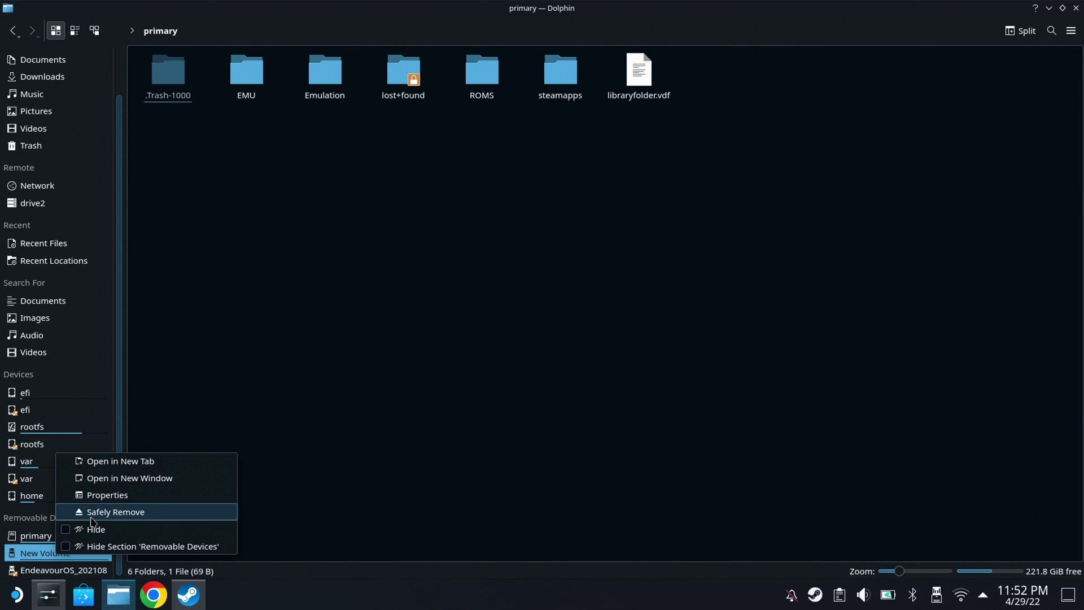
{"action": "left_click", "coordinate": [120, 462]}
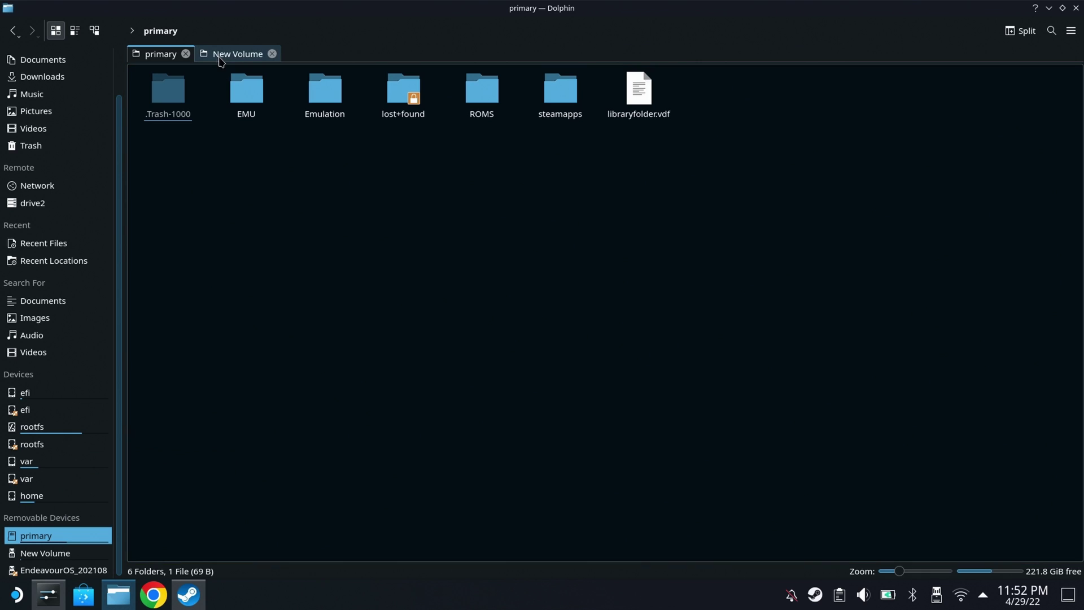
{"action": "left_click", "coordinate": [577, 106]}
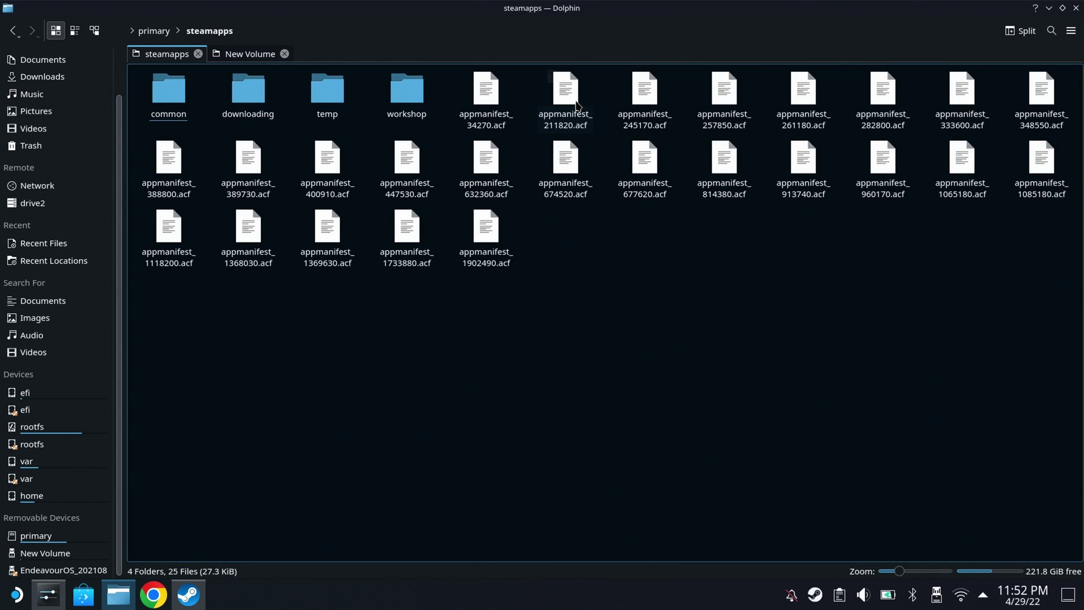
{"action": "left_click", "coordinate": [180, 111]}
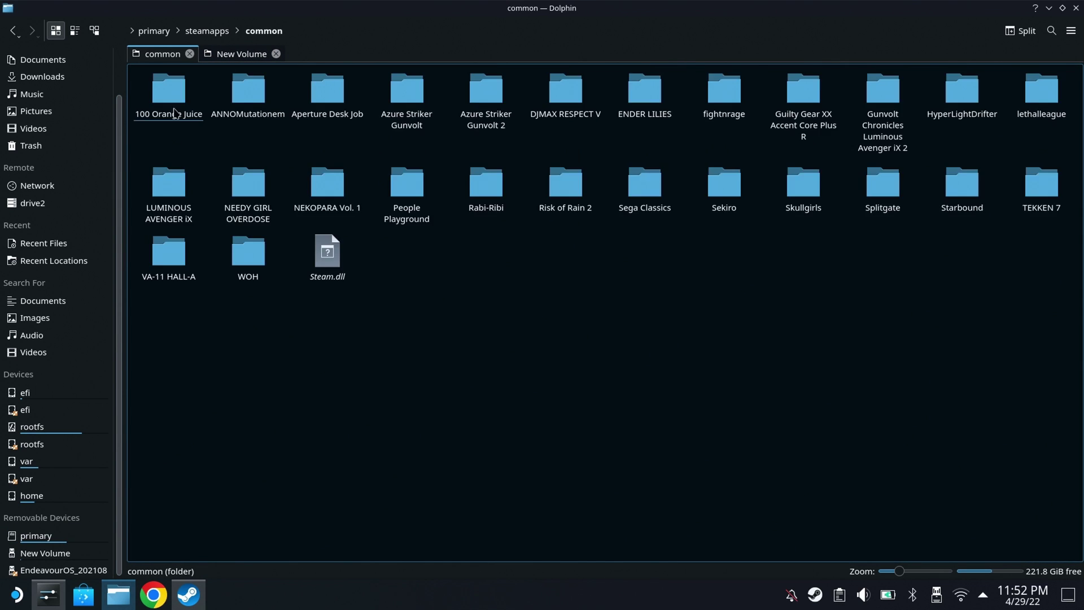
Step: Move the LiEat, Momodora RUtM, Muse Dash and UNBEATABLE [white label] folders from New Volume's SteamLibrary/steamapps/common into the primary drive's steamapps/common
{"action": "left_click", "coordinate": [252, 55]}
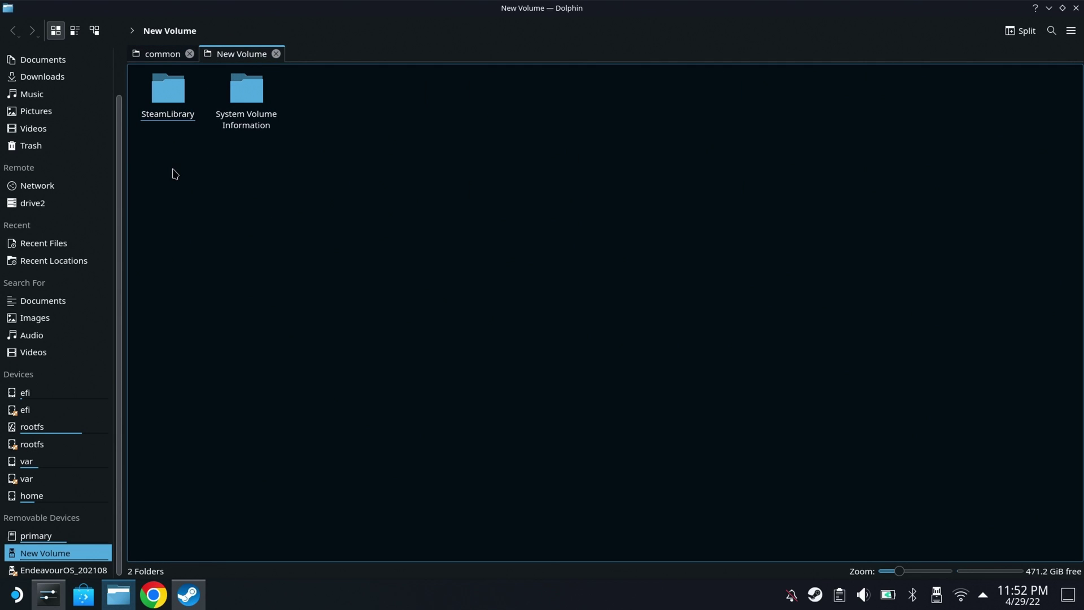
{"action": "left_click", "coordinate": [175, 121]}
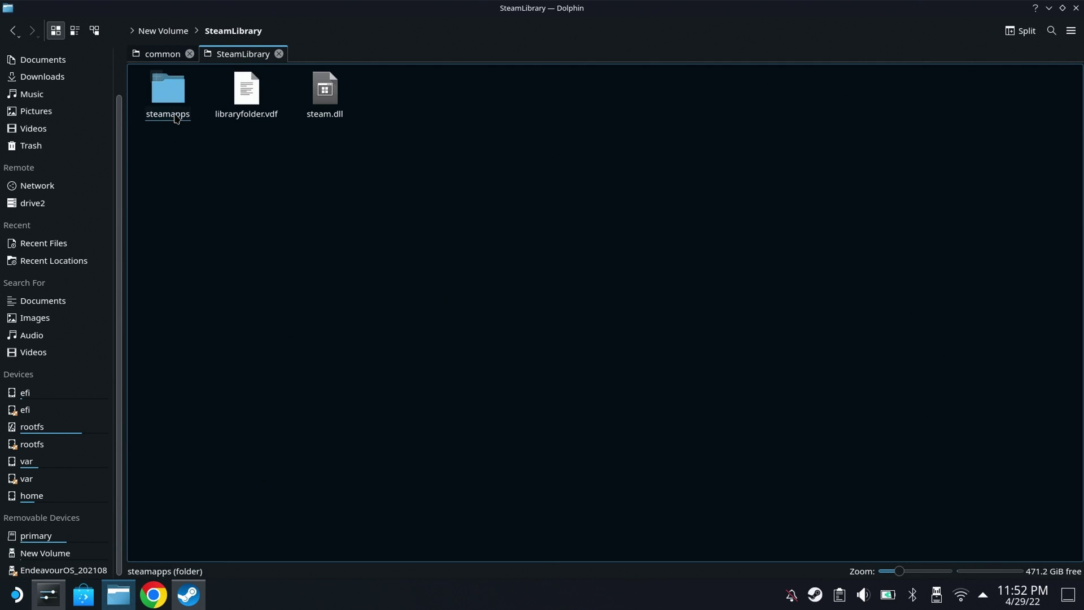
{"action": "left_click", "coordinate": [172, 116]}
{"action": "left_click", "coordinate": [171, 119]}
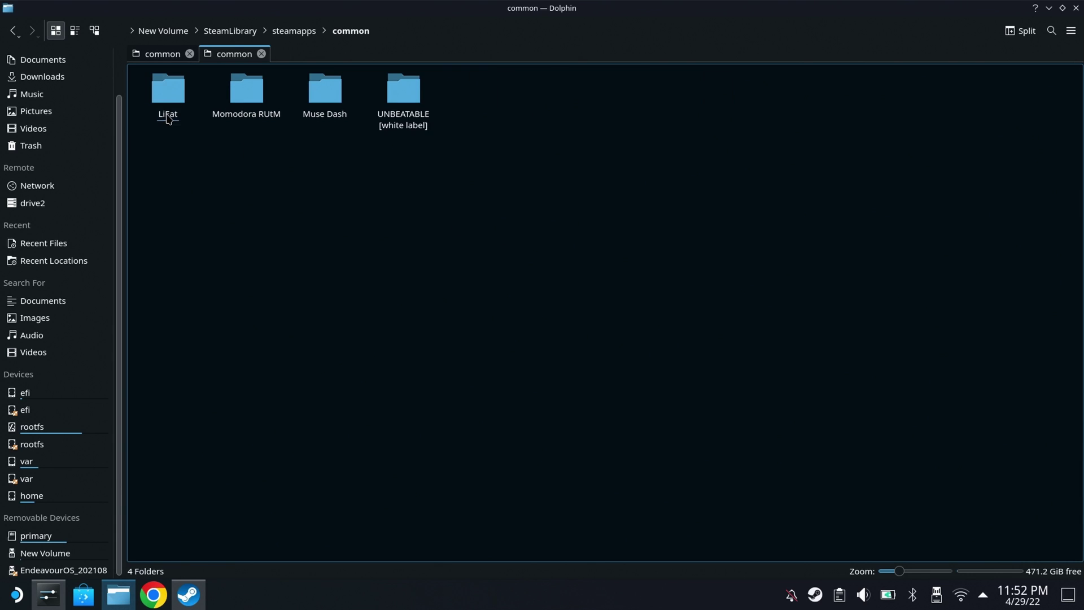
{"action": "left_click_drag", "start_coordinate": [448, 238], "coordinate": [494, 333]}
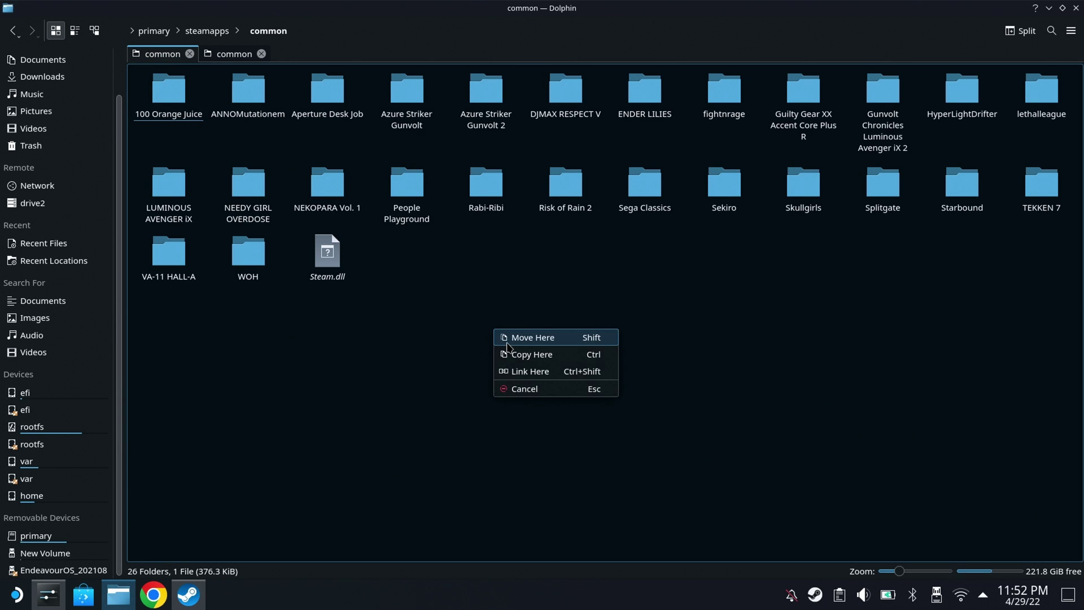
{"action": "left_click", "coordinate": [507, 341]}
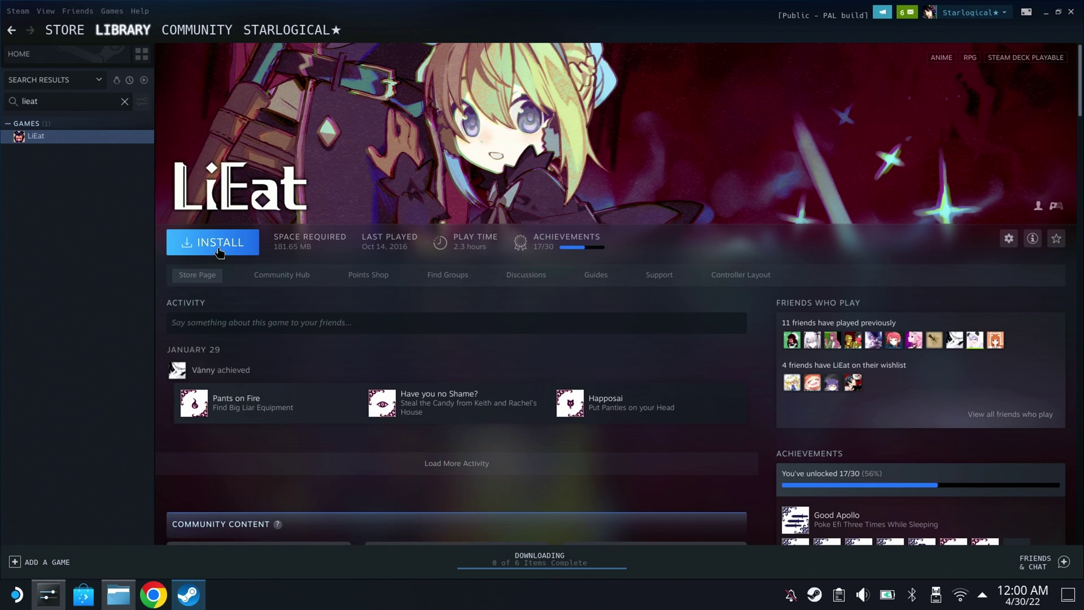
Step: Install LiEat under /run/media/mmcblk0p1 in Steam and finish the install dialog
{"action": "left_click", "coordinate": [212, 241]}
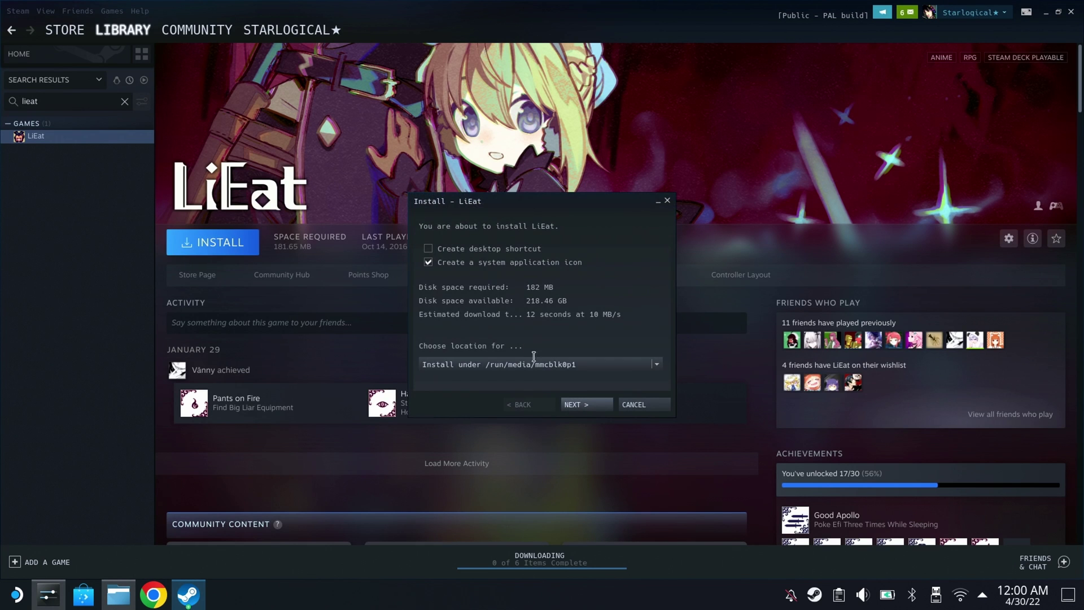
{"action": "left_click", "coordinate": [582, 405]}
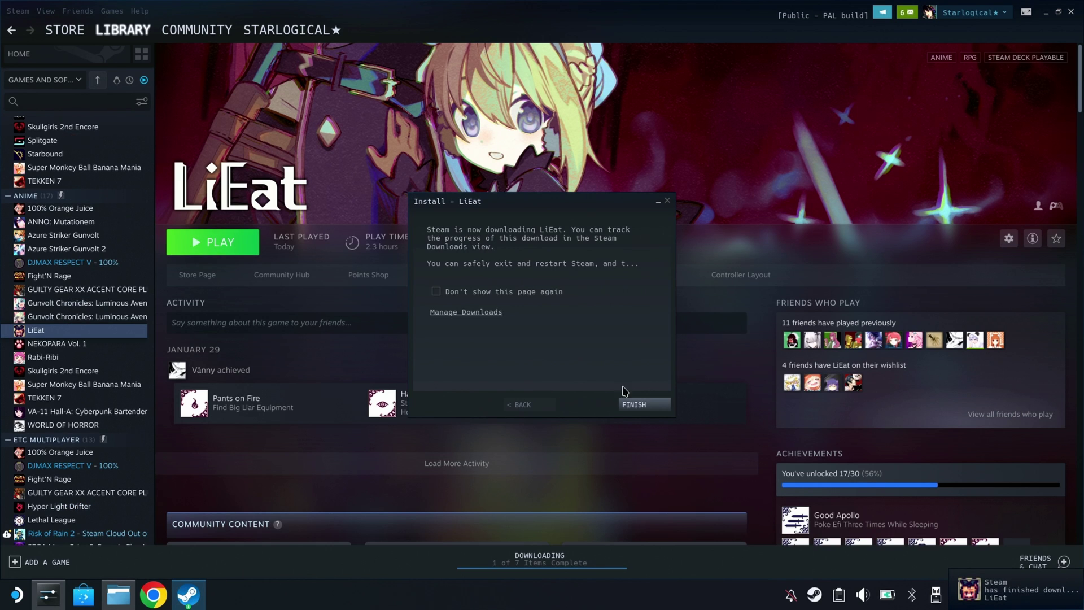
{"action": "left_click", "coordinate": [649, 405]}
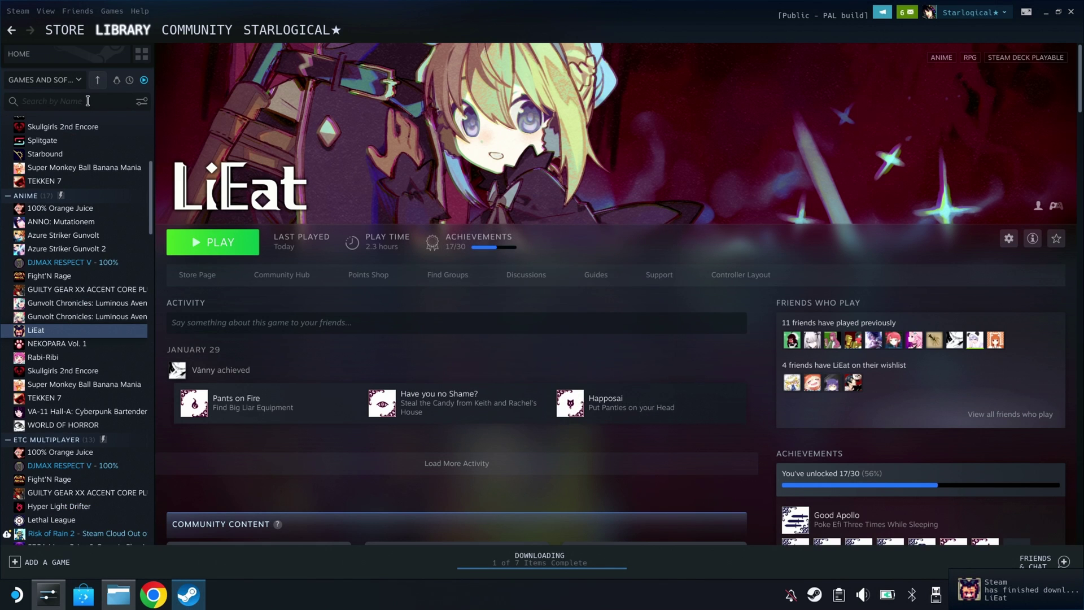
Step: Select Momodora: Reverie Under the Moonlight, Muse Dash and UNBEATABLE [white label] in the library and install them together under /run/media/mmcblk0p1
{"action": "left_click", "coordinate": [62, 56]}
{"action": "scroll", "coordinate": [93, 240], "scroll_direction": "up", "scroll_amount": 15}
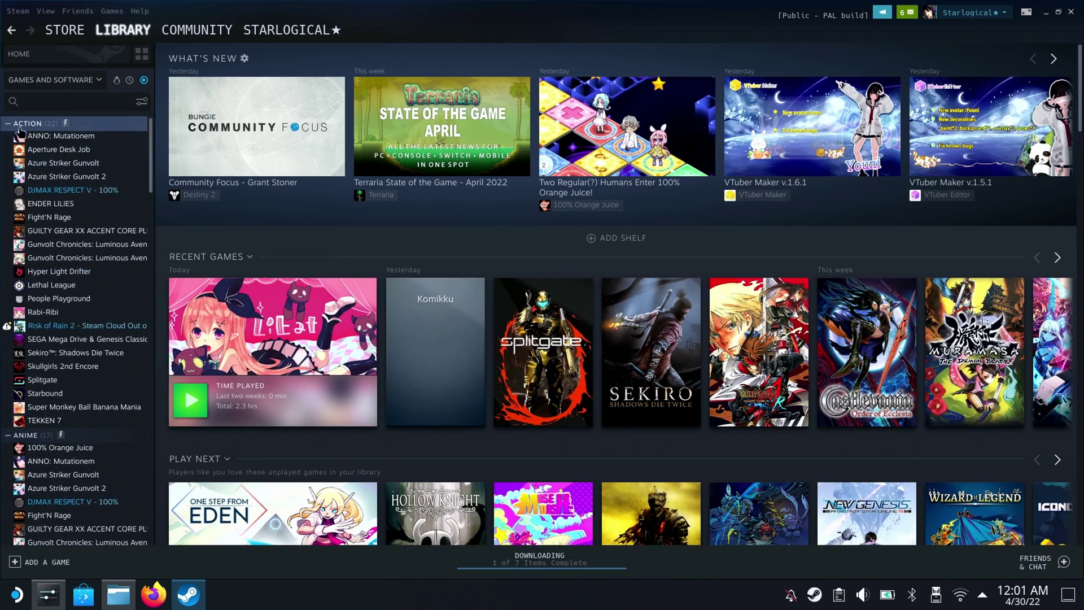
{"action": "scroll", "coordinate": [143, 197], "scroll_direction": "down", "scroll_amount": 15}
{"action": "left_click", "coordinate": [101, 460]}
{"action": "scroll", "coordinate": [102, 396], "scroll_direction": "down", "scroll_amount": 5}
{"action": "scroll", "coordinate": [102, 330], "scroll_direction": "down", "scroll_amount": 20}
{"action": "scroll", "coordinate": [106, 352], "scroll_direction": "down", "scroll_amount": 20}
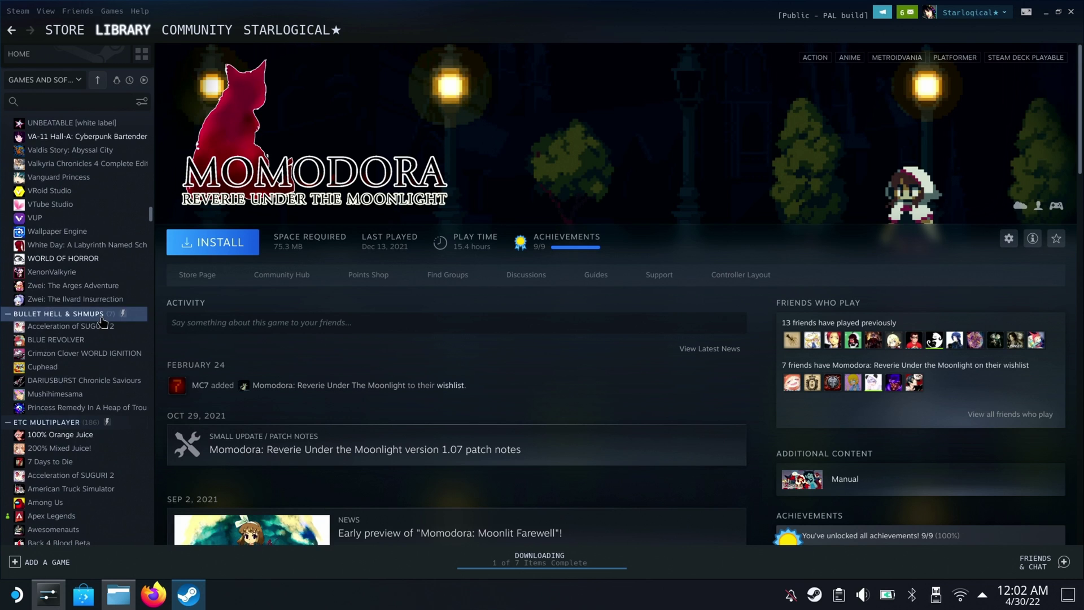
{"action": "scroll", "coordinate": [96, 203], "scroll_direction": "up", "scroll_amount": 1}
{"action": "right_click", "coordinate": [97, 174]}
{"action": "left_click", "coordinate": [129, 188]}
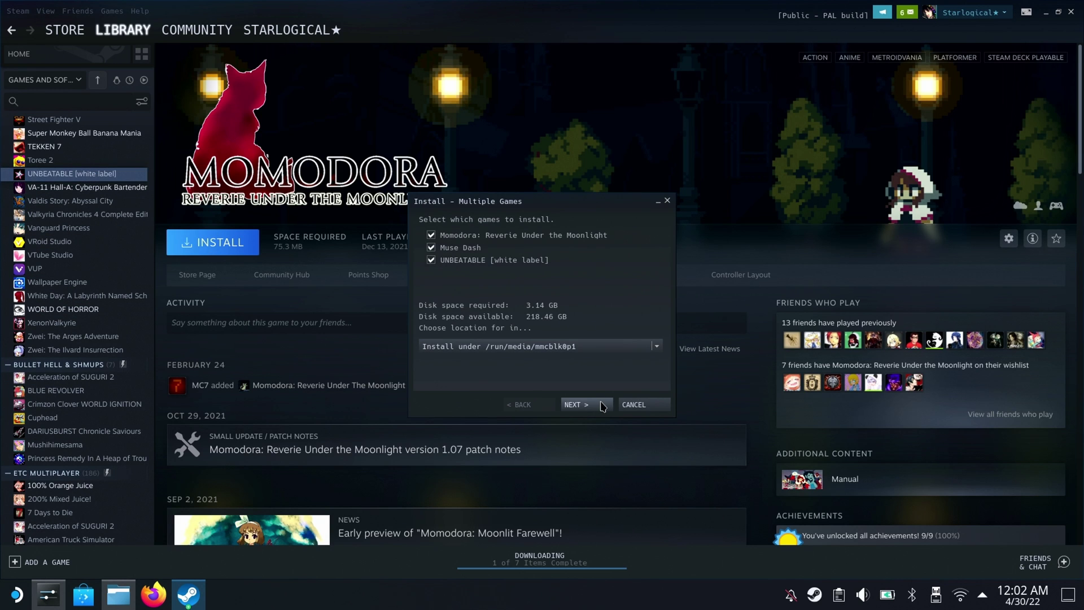
{"action": "left_click", "coordinate": [599, 404]}
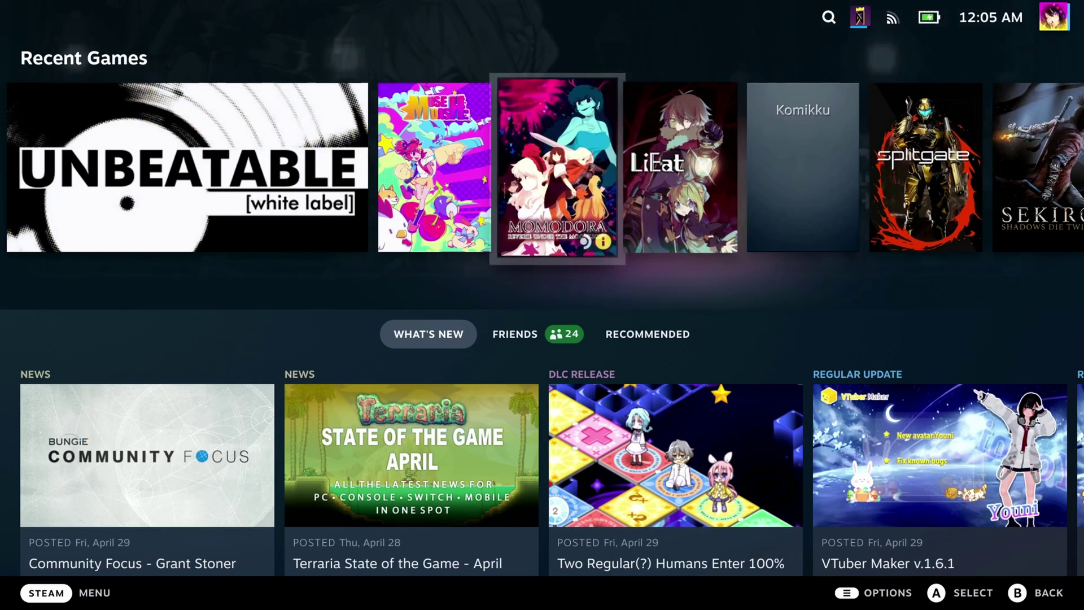
Step: Look through the transferred games under Recent Games in gaming mode and launch UNBEATABLE [white label]
{"action": "key", "text": "Left"}
{"action": "key", "text": "Left"}
{"action": "key", "text": "Right"}
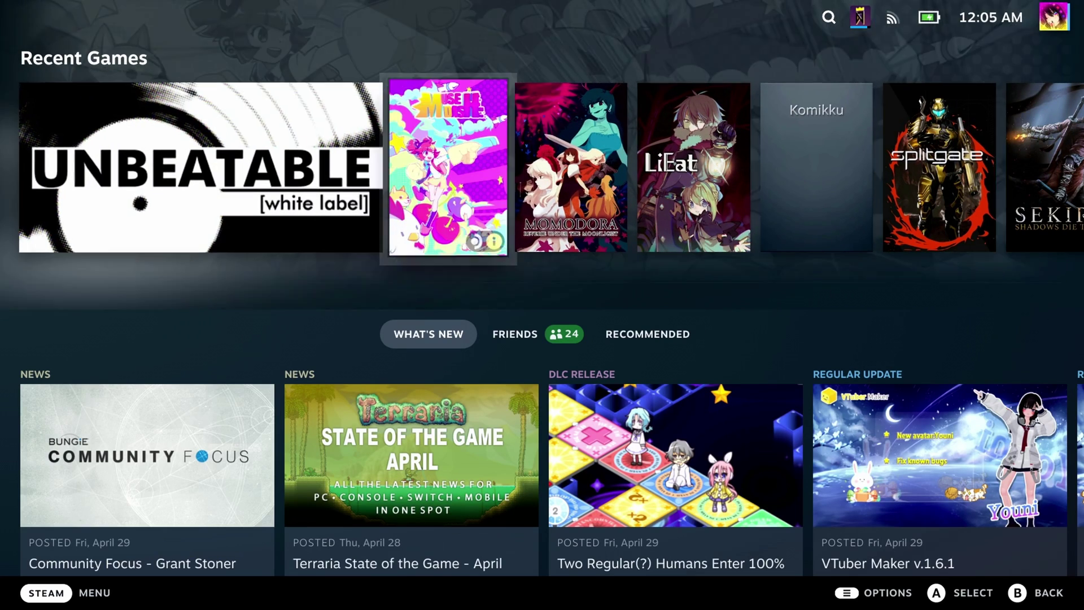
{"action": "key", "text": "Right"}
{"action": "key", "text": "Right"}
{"action": "key", "text": "Left"}
{"action": "key", "text": "Left"}
{"action": "key", "text": "Left"}
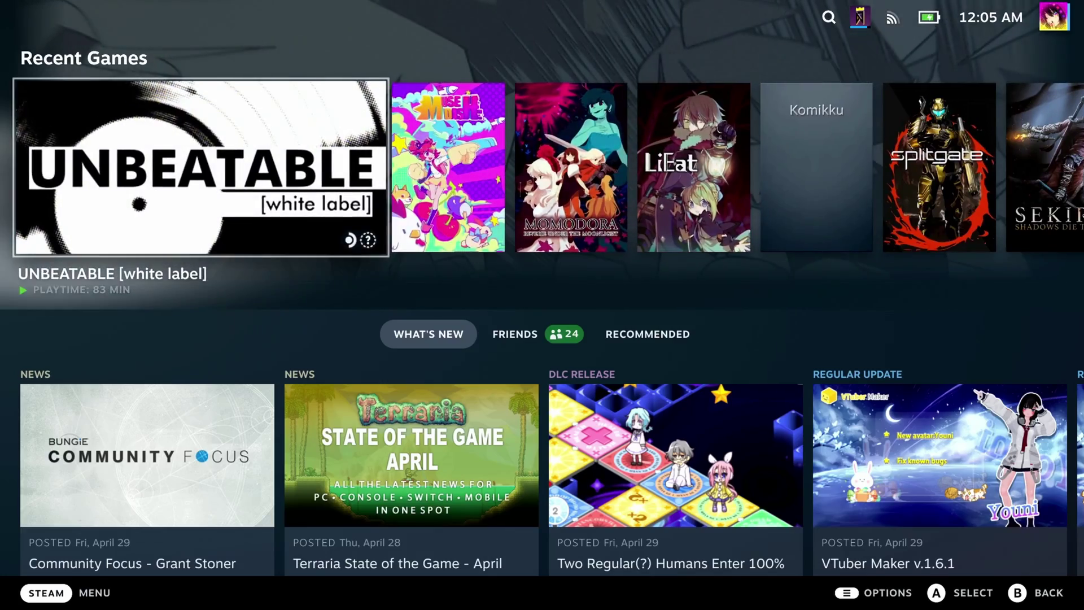
{"action": "key", "text": "Return"}
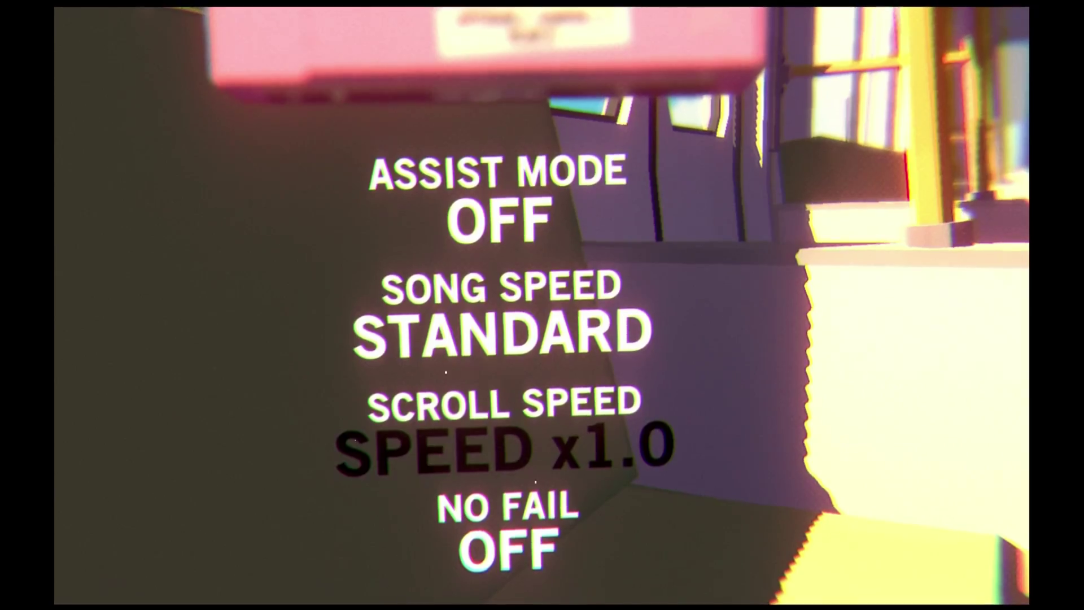
Step: Leave the game's config options and return to the song and difficulty selection
{"action": "key", "text": "Up"}
{"action": "key", "text": "Up"}
{"action": "key", "text": "Left"}
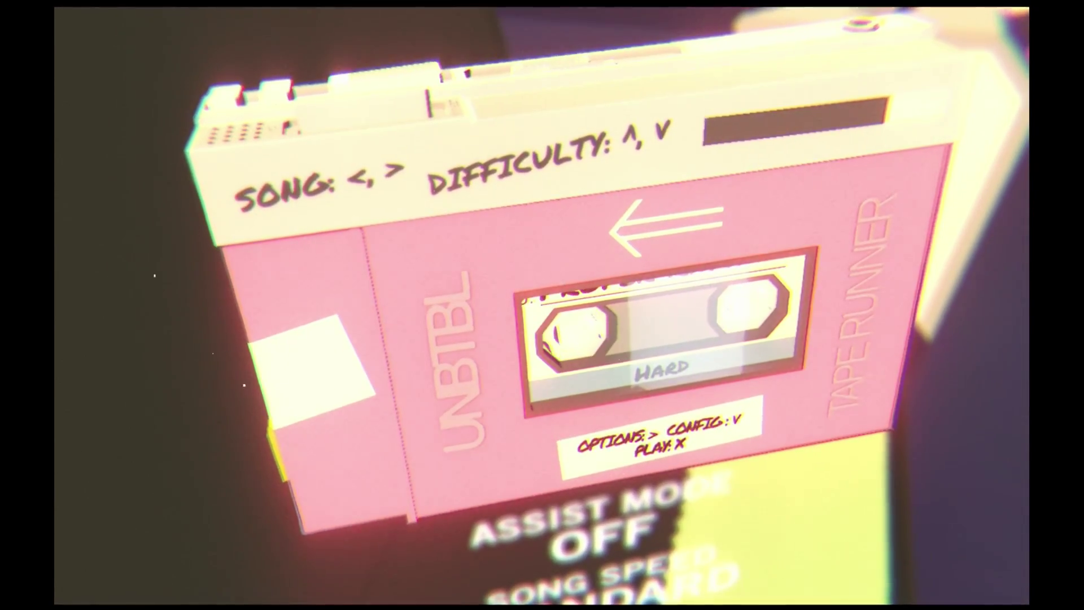